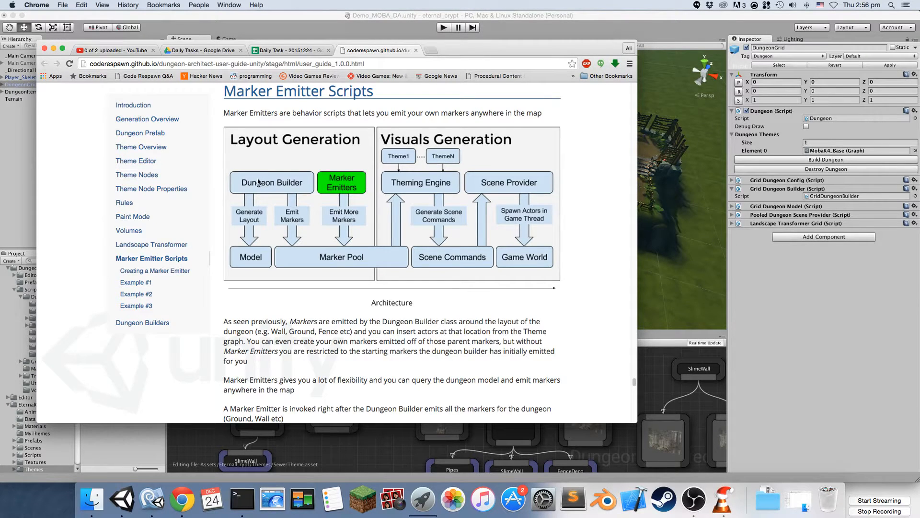
Step: Read the Marker Emitter Scripts section of the user guide, including its architecture diagram
scroll(277, 221, up, 5)
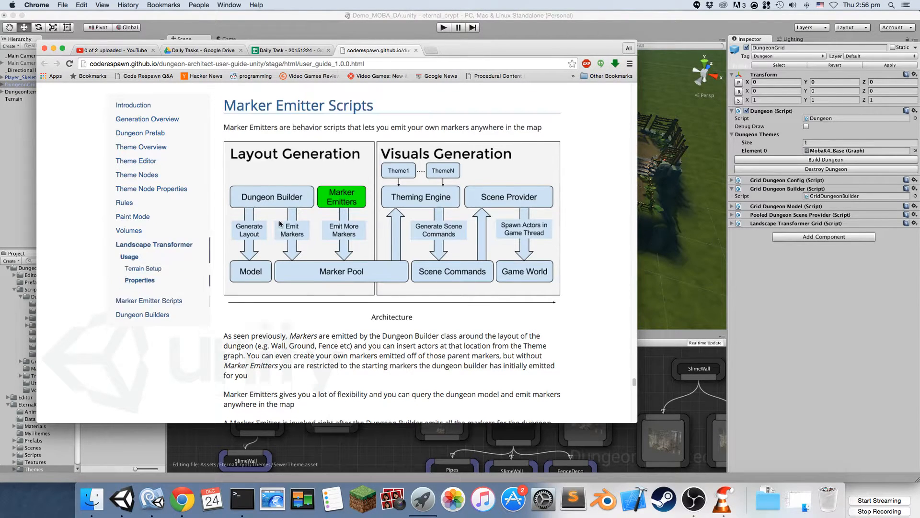
scroll(283, 225, down, 15)
scroll(283, 225, up, 10)
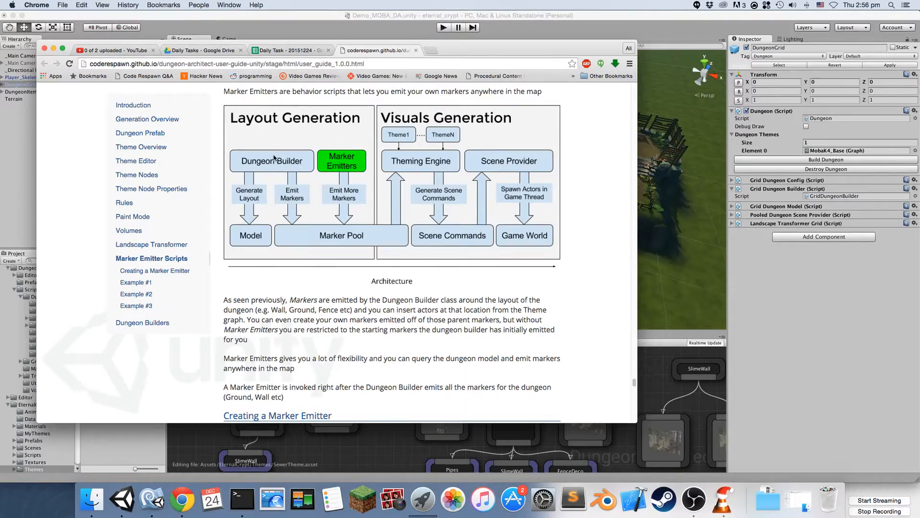
Step: Switch to Unity and examine the generated dungeon from several angles, comparing it with the guide's marker emitter architecture diagram
click(531, 30)
right_drag(447, 192, 497, 205)
key(w)
right_drag(445, 223, 422, 220)
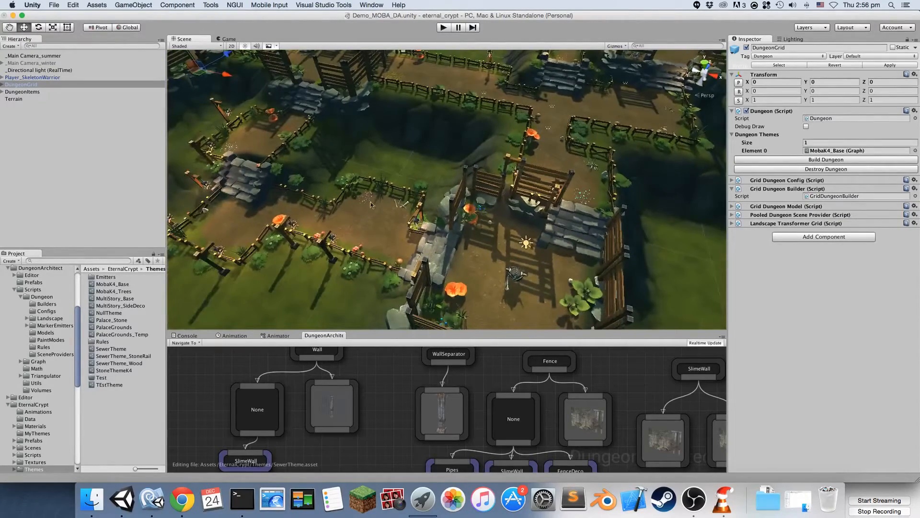
right_drag(429, 265, 526, 253)
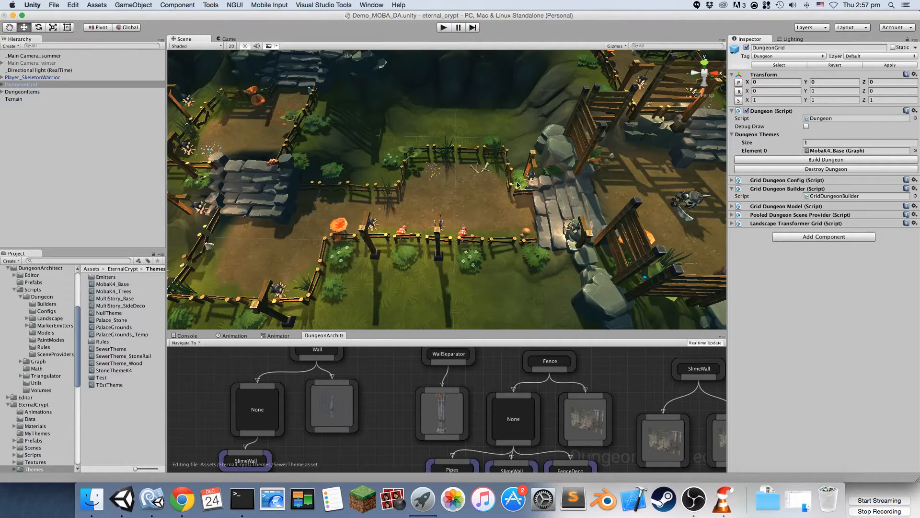
alt+drag(303, 191, 242, 152)
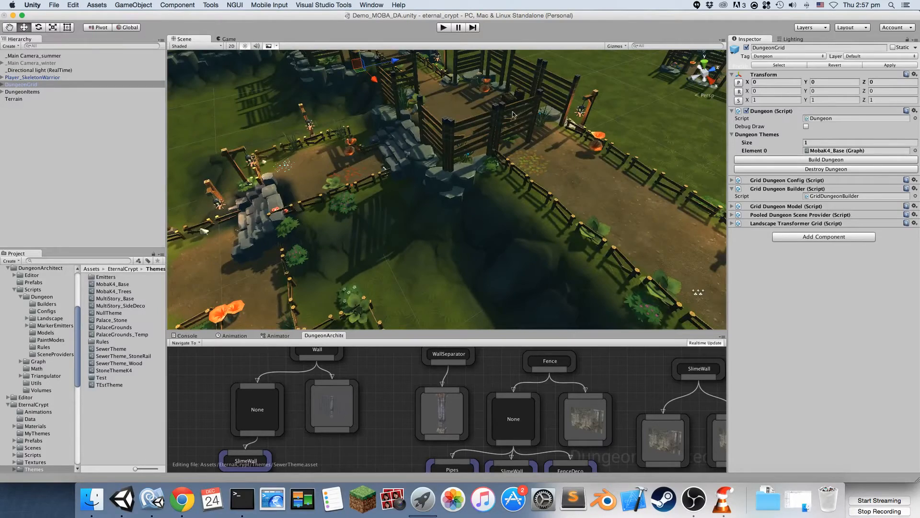
alt+drag(458, 154, 568, 116)
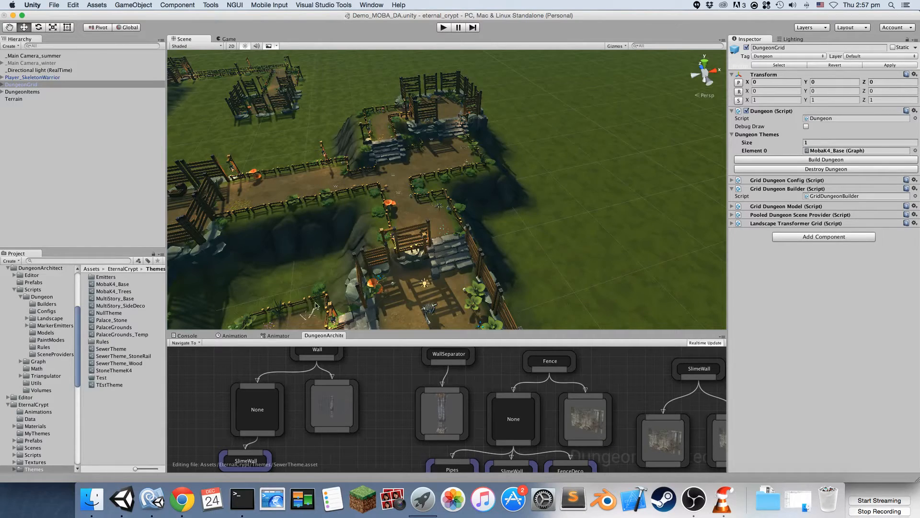
key(super+Tab)
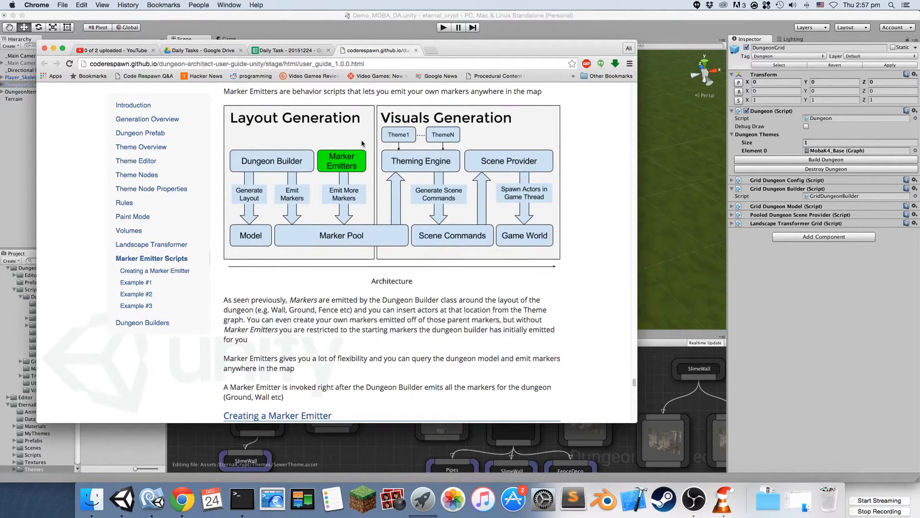
key(super+Tab)
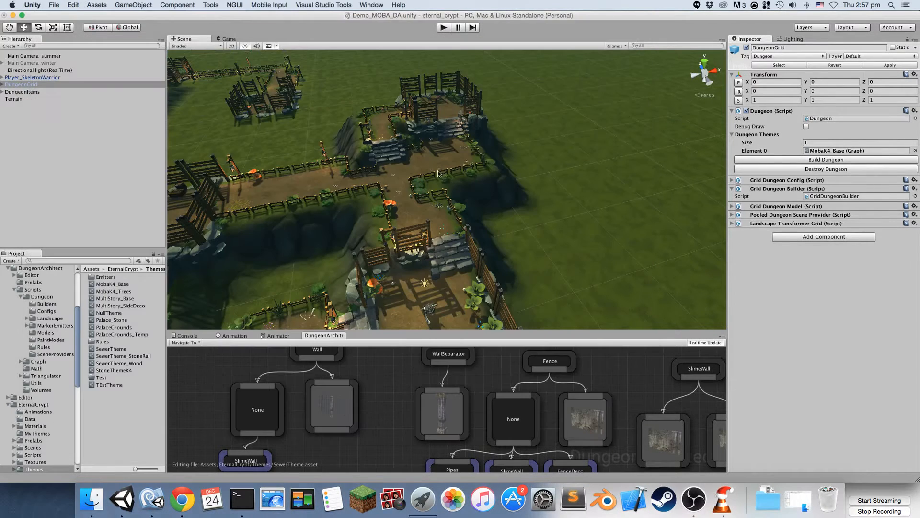
alt+drag(344, 95, 332, 193)
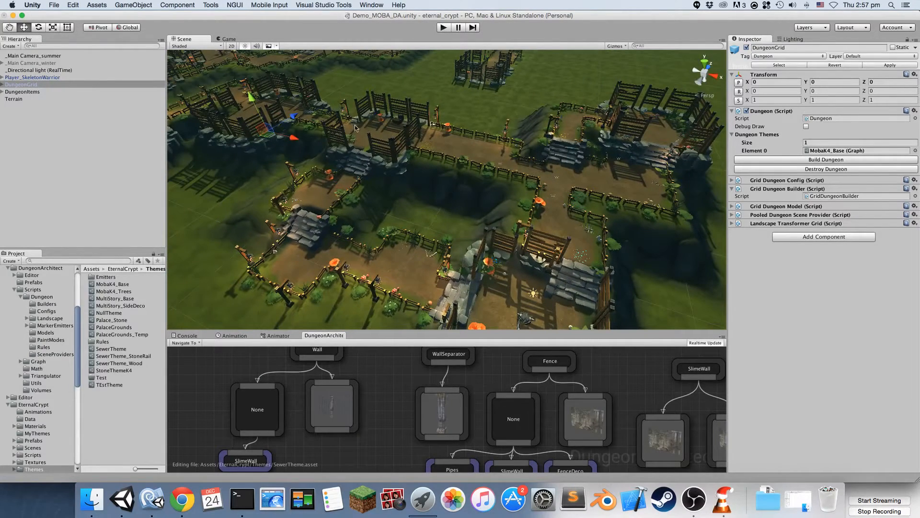
key(super+Tab)
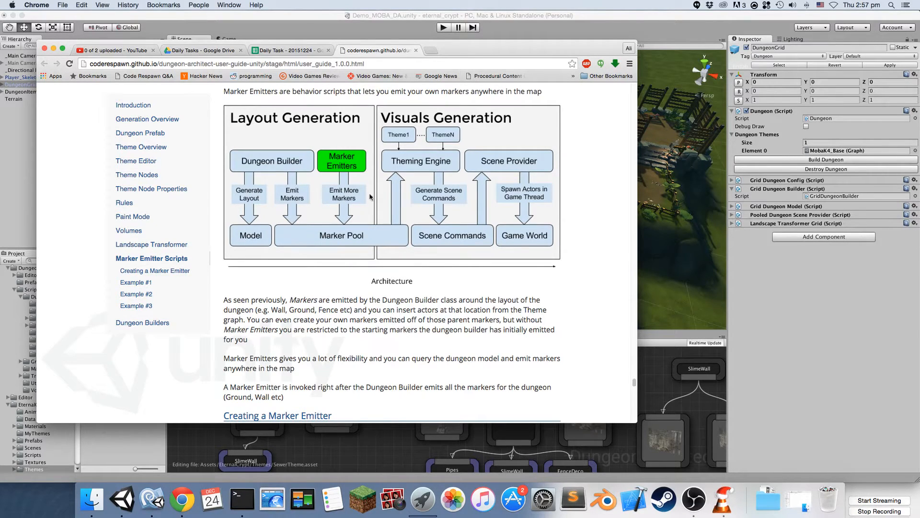
key(super+Tab)
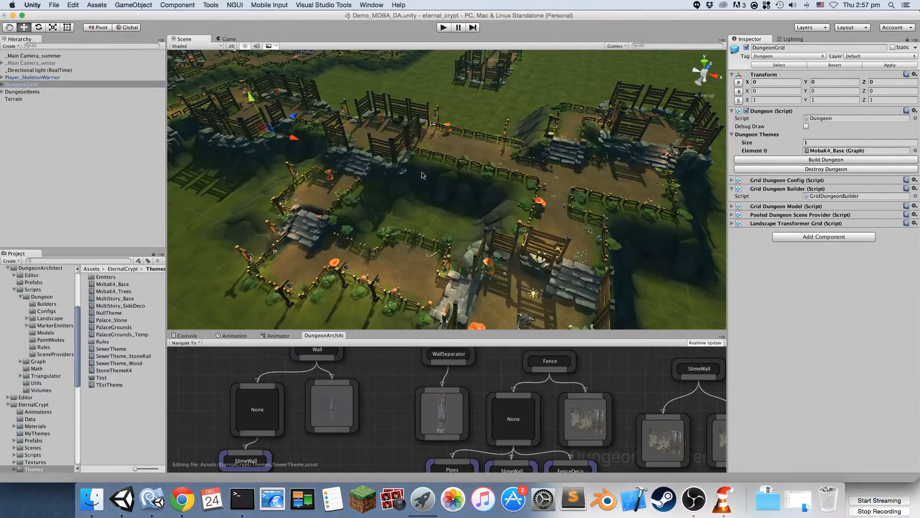
alt+drag(567, 159, 421, 172)
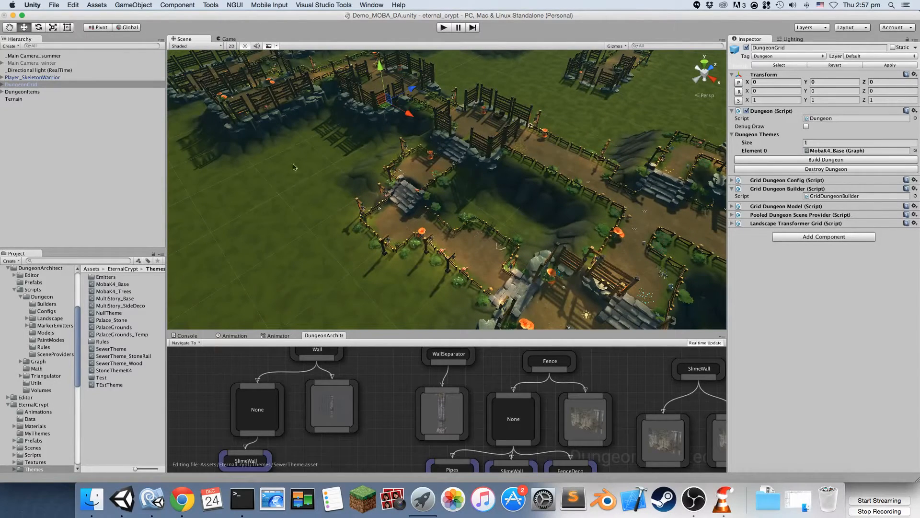
alt+drag(320, 263, 235, 151)
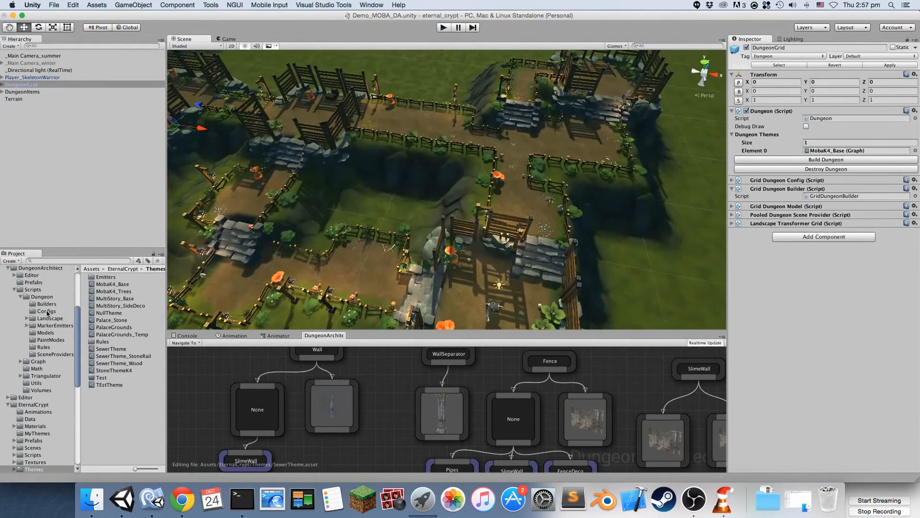
Step: Attach the MarkerEmitterEmptySpace script from DungeonArchitect's MarkerEmitters Grid folder to the DungeonGrid object
scroll(47, 313, up, 5)
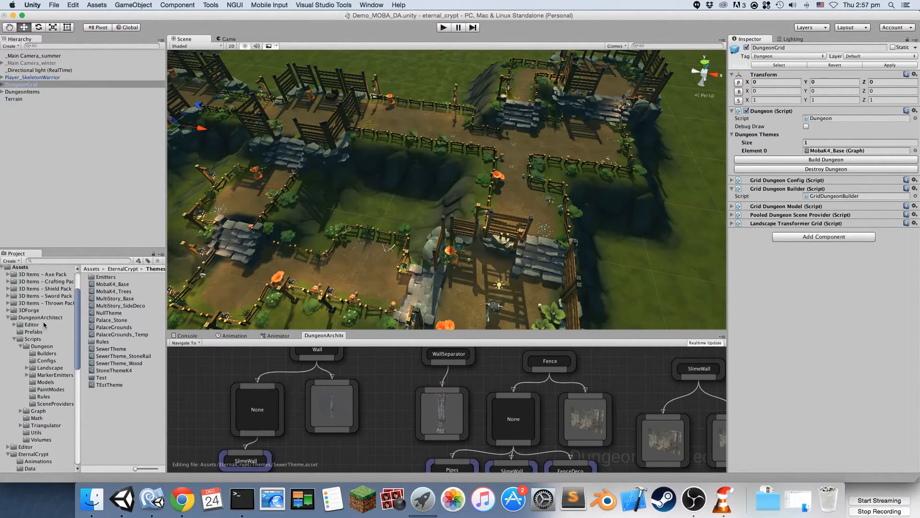
scroll(44, 325, down, 2)
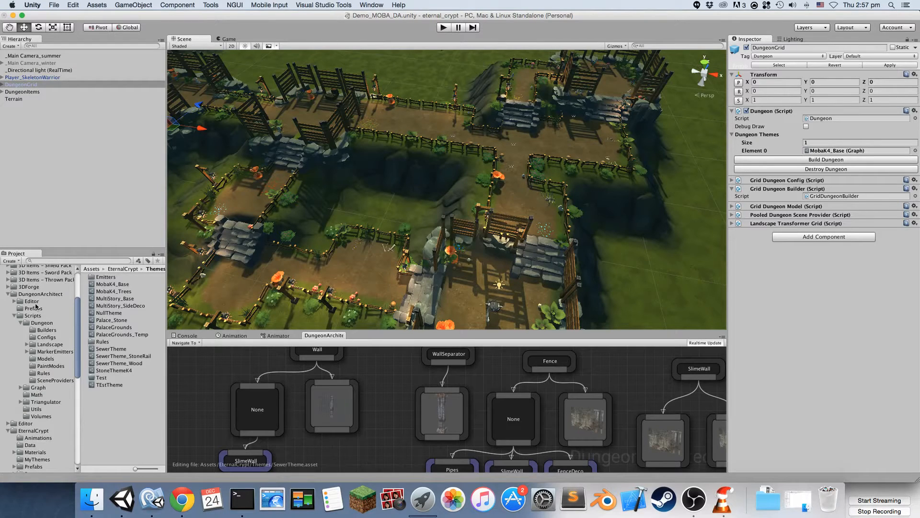
click(56, 353)
double_click(105, 277)
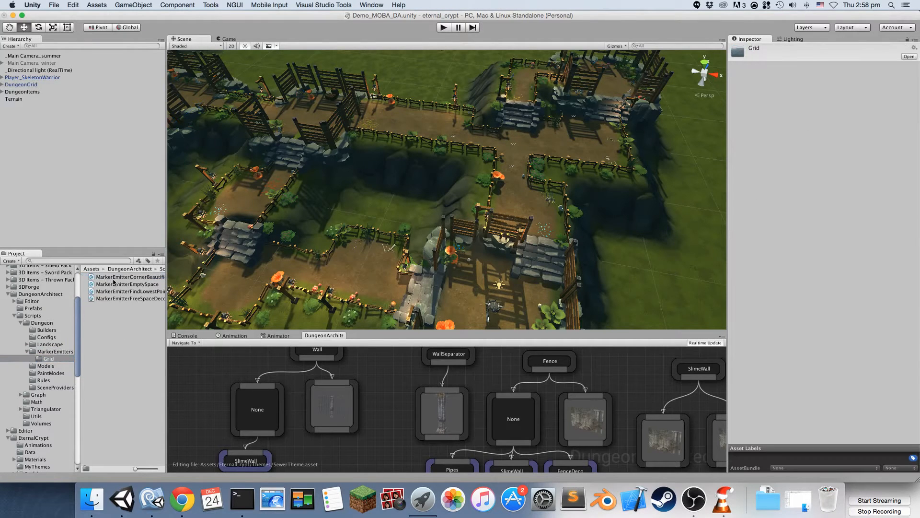
drag(165, 342, 210, 320)
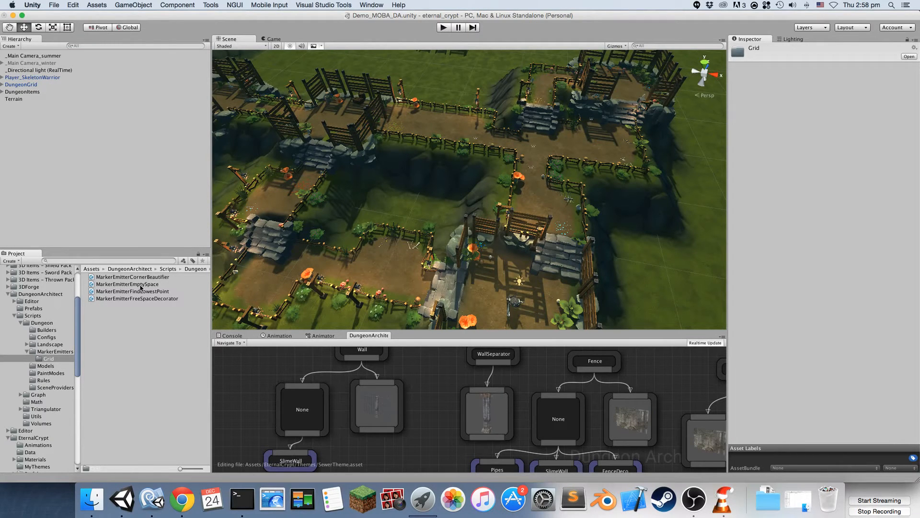
click(29, 84)
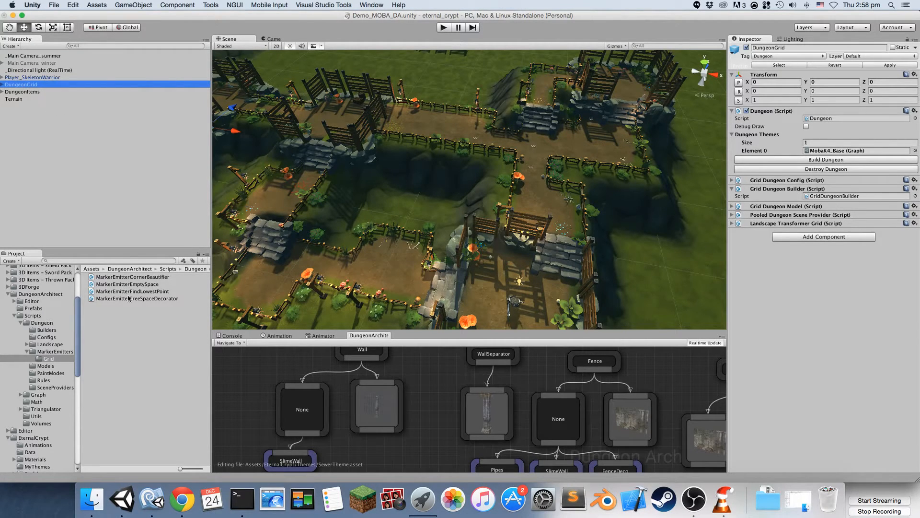
drag(127, 286, 798, 285)
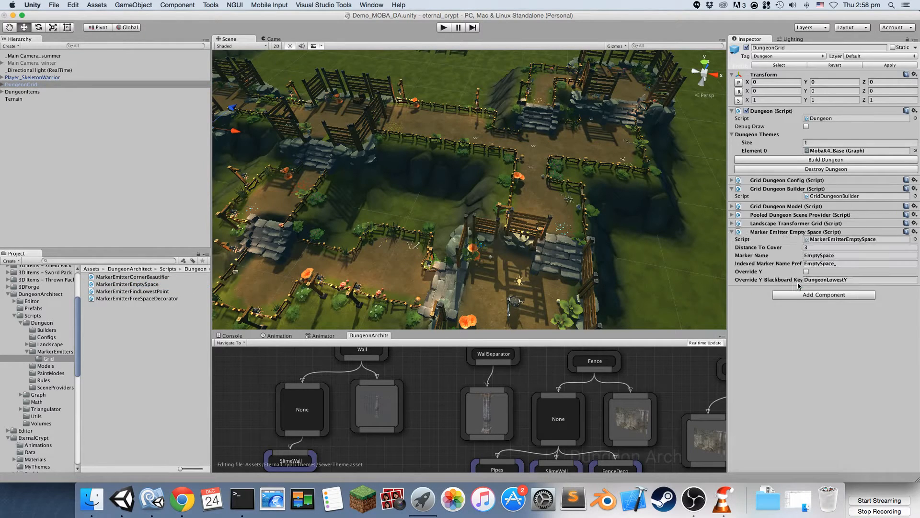
Step: Open the MarkerEmitterEmptySpace script in MonoDevelop and examine its DungeonMarkerEmitter base class and marker code
double_click(829, 239)
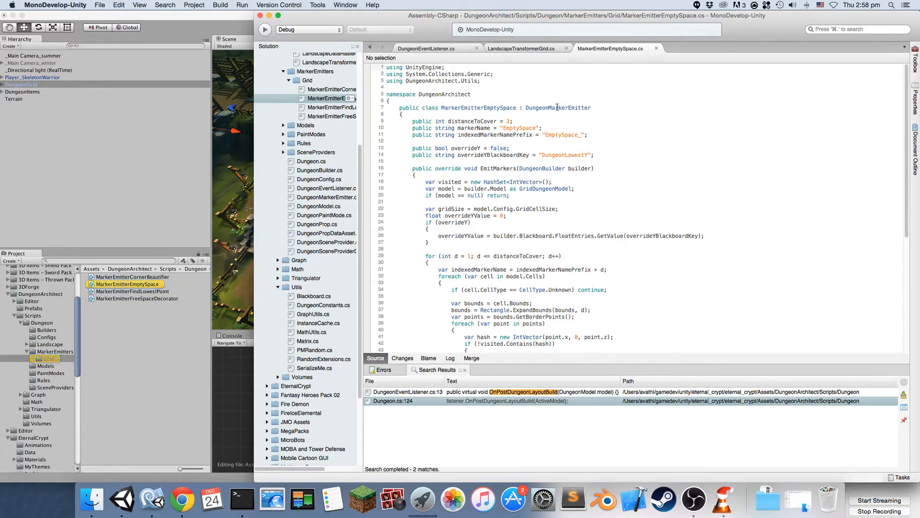
double_click(533, 108)
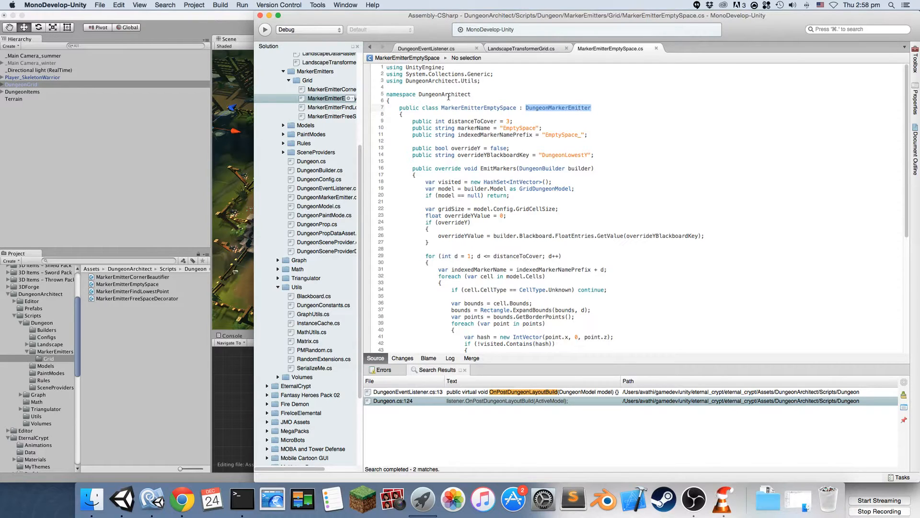
scroll(501, 118, down, 3)
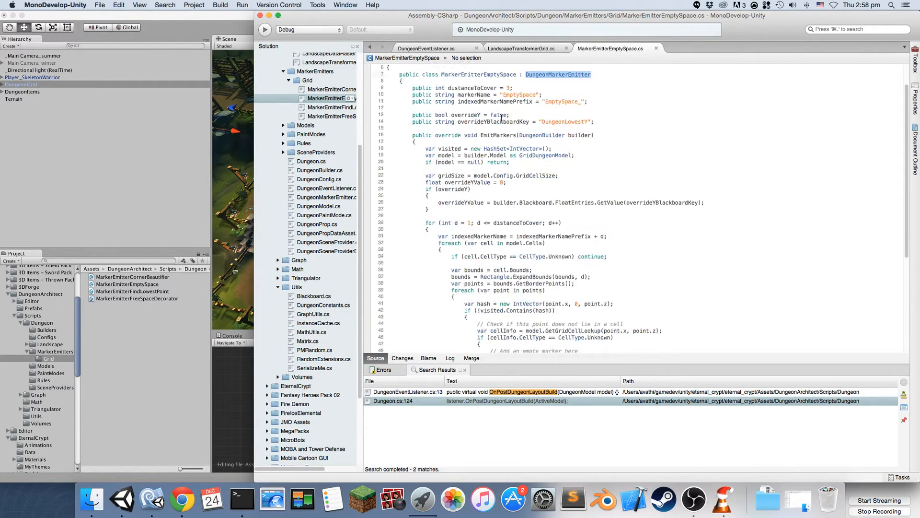
scroll(501, 118, up, 3)
Step: Return to Unity and examine the empty ground surrounding the dungeon layout
key(super+Tab)
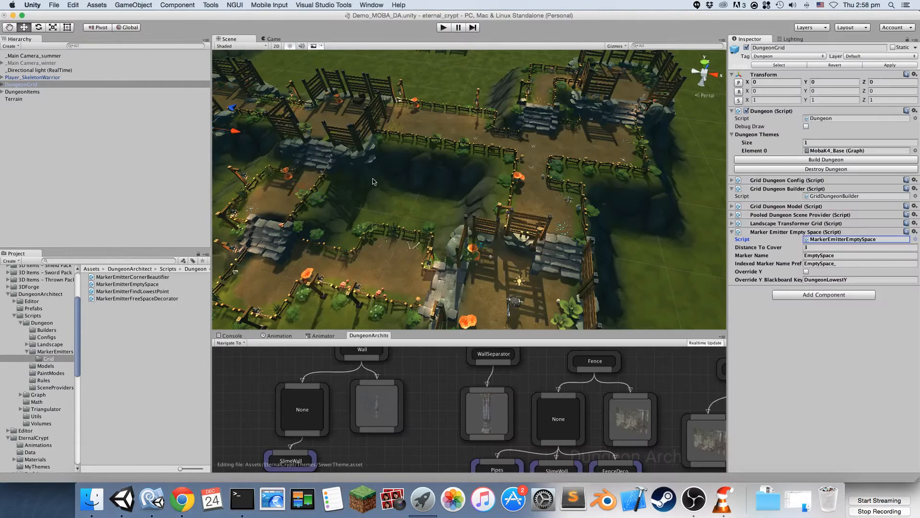
right_drag(629, 204, 568, 124)
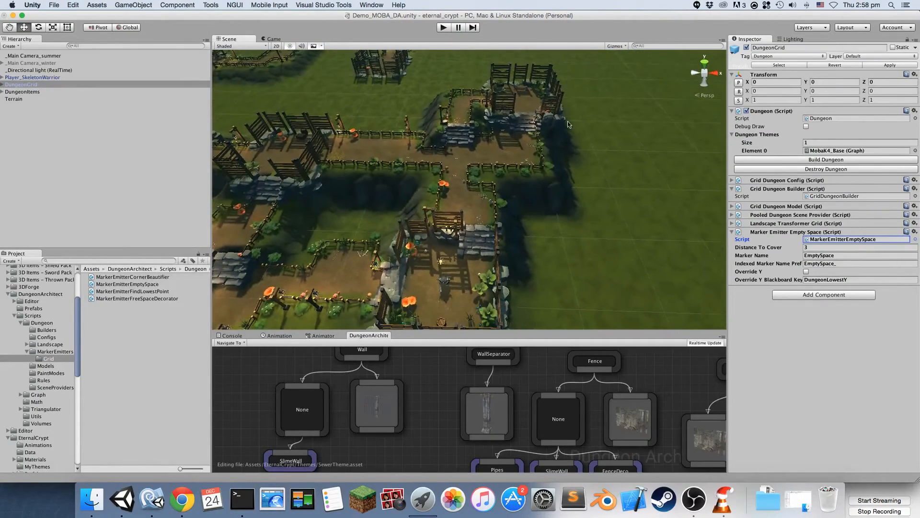
key(super+Tab)
key(super+Tab)
right_drag(559, 211, 646, 215)
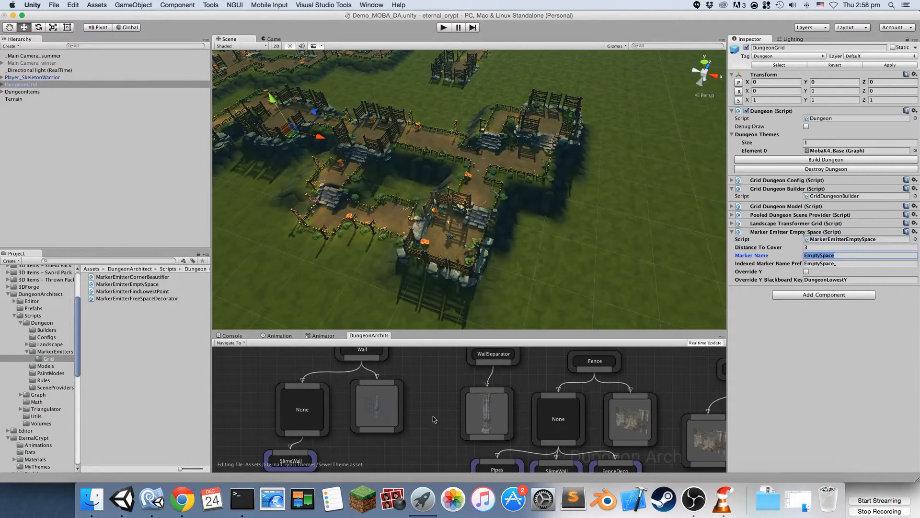
right_click(432, 387)
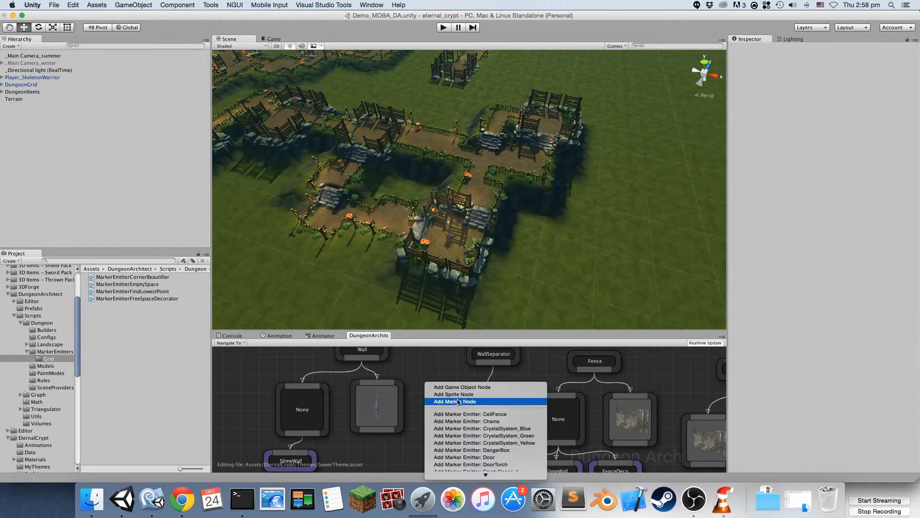
click(458, 402)
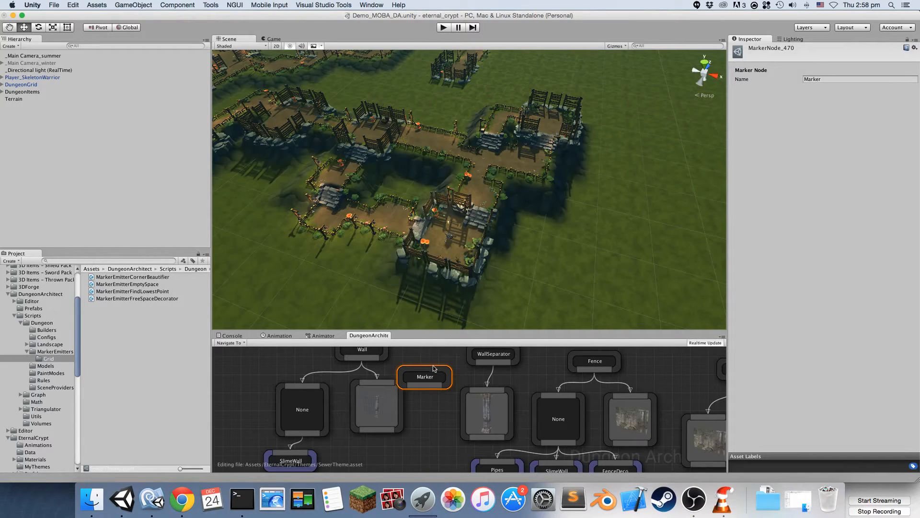
drag(435, 369, 444, 375)
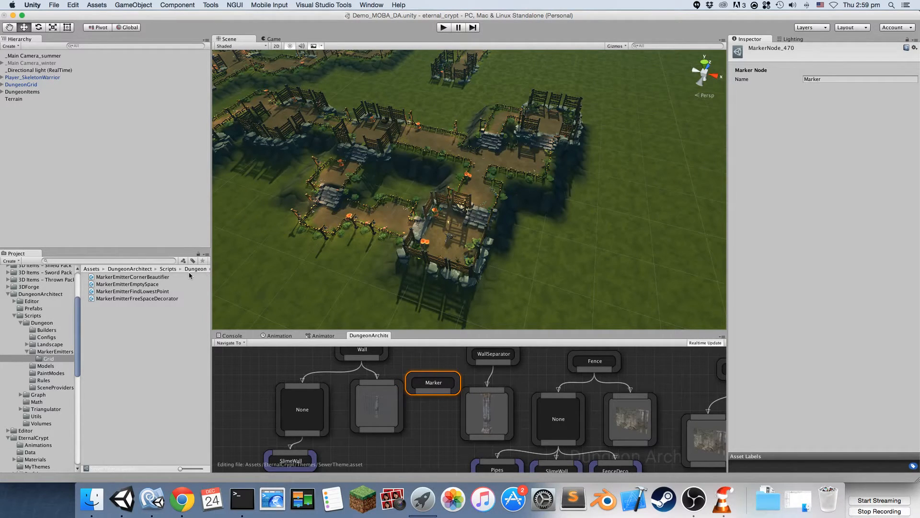
key(Delete)
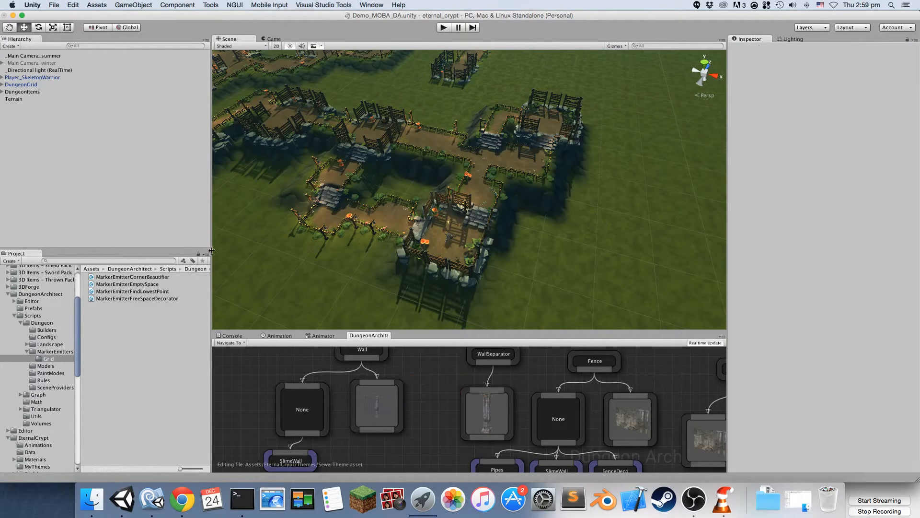
Step: Select the DungeonGrid object and build the dungeon with the empty space marker emitter attached
click(160, 284)
click(33, 85)
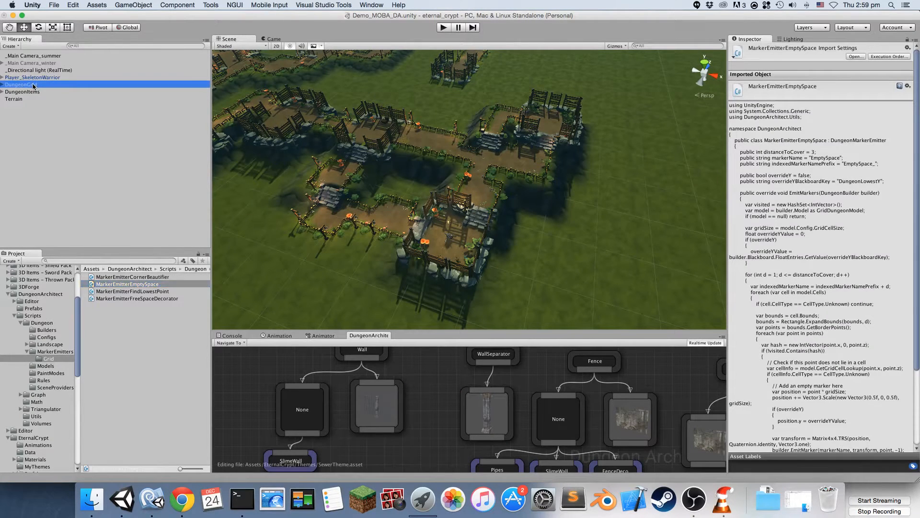
right_drag(478, 157, 619, 174)
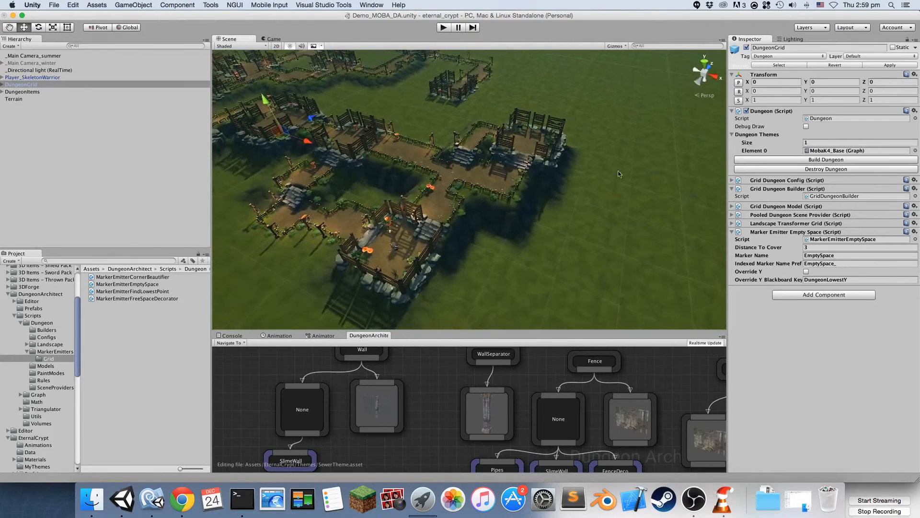
click(797, 160)
right_drag(577, 318, 520, 295)
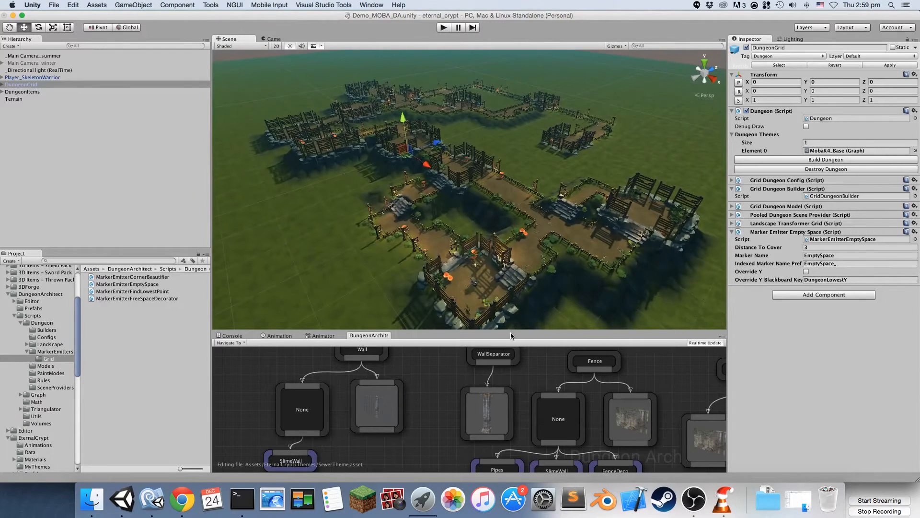
Step: Open the MobaK4_Trees theme from the Themes folder in the Dungeon Architect theme editor
drag(512, 330, 512, 189)
middle_drag(671, 373, 507, 318)
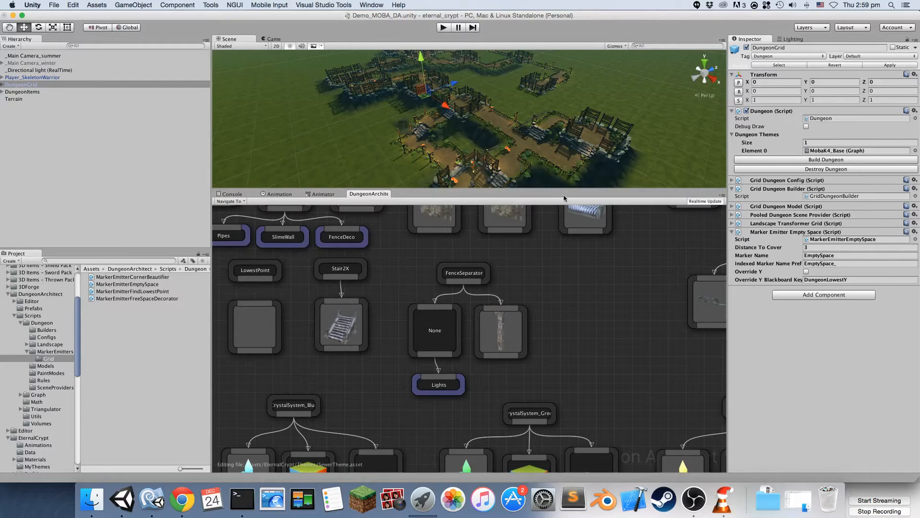
drag(559, 189, 557, 268)
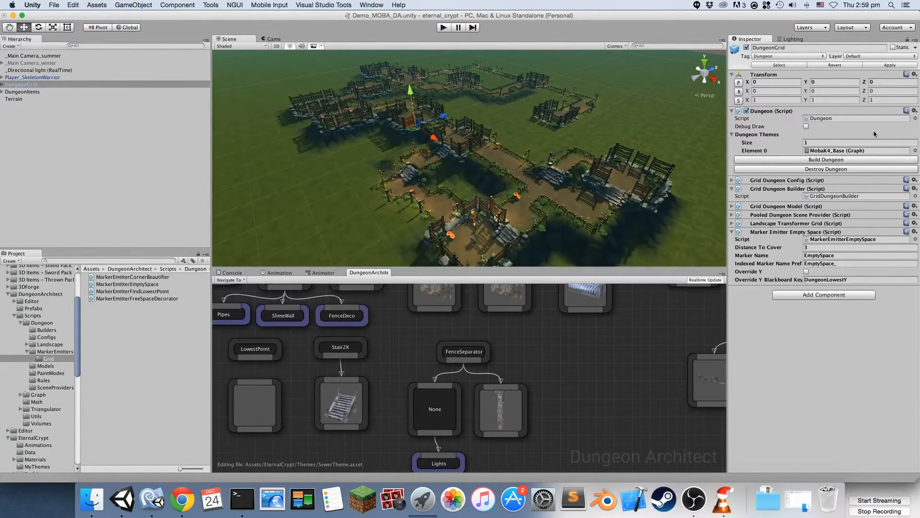
click(831, 151)
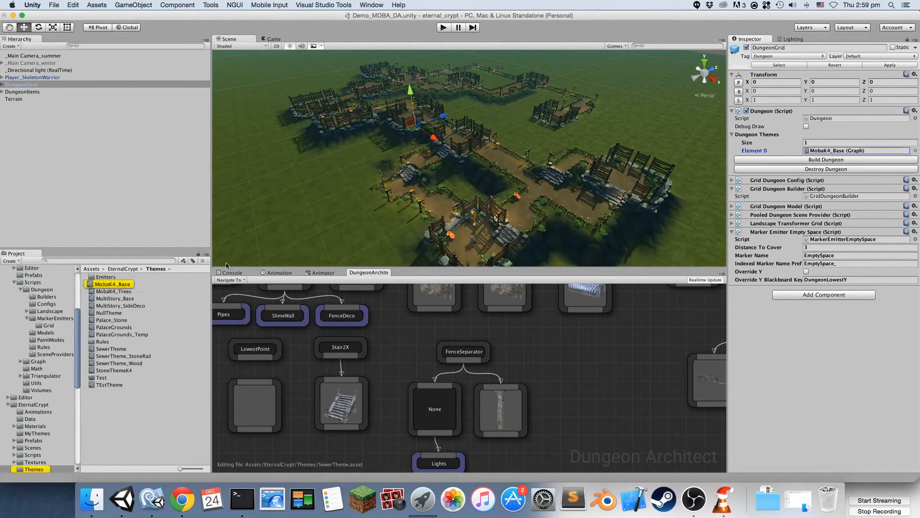
click(115, 291)
scroll(374, 361, up, 5)
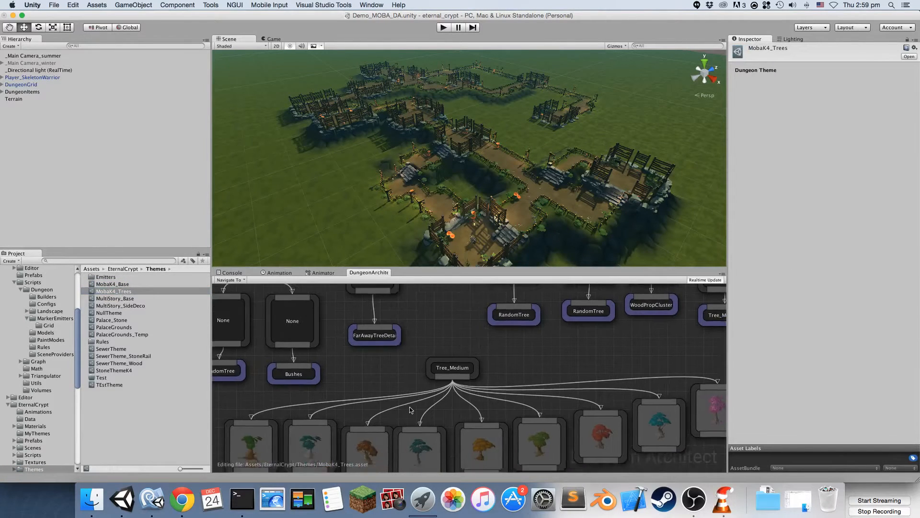
Step: Compare the theme's EmptySpace_1 marker with the Indexed Marker Name Prefix of DungeonGrid's empty space emitter
scroll(498, 356, right, 5)
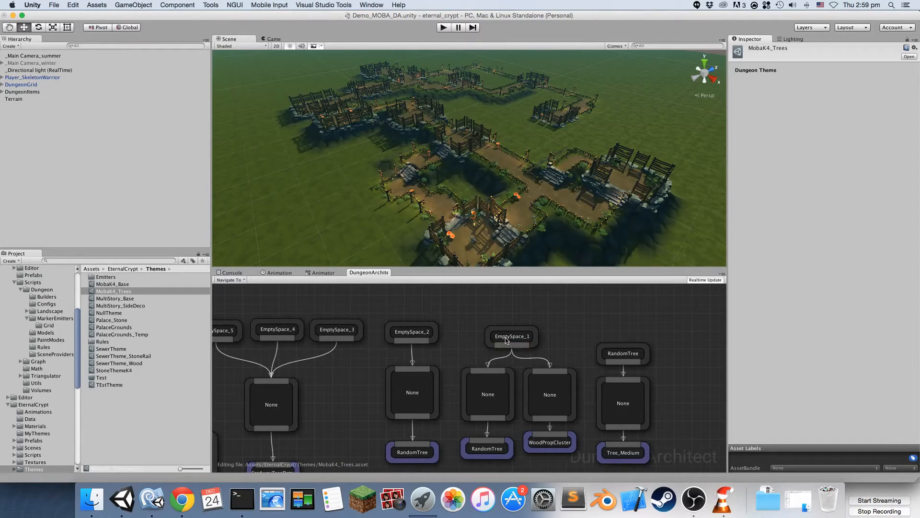
click(506, 340)
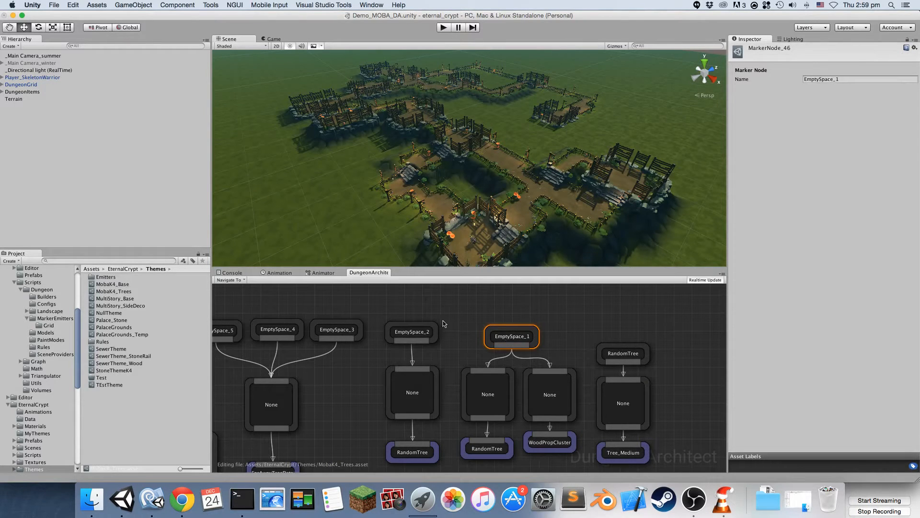
right_drag(387, 306, 403, 311)
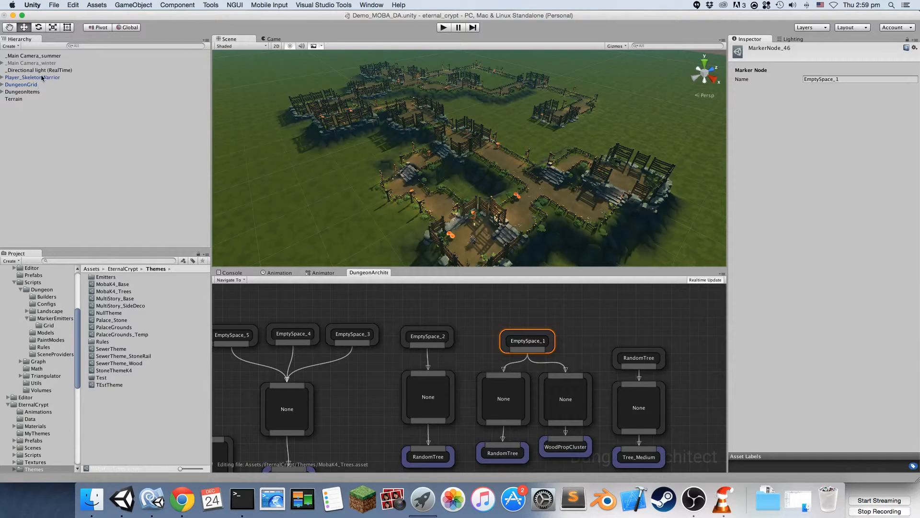
click(21, 85)
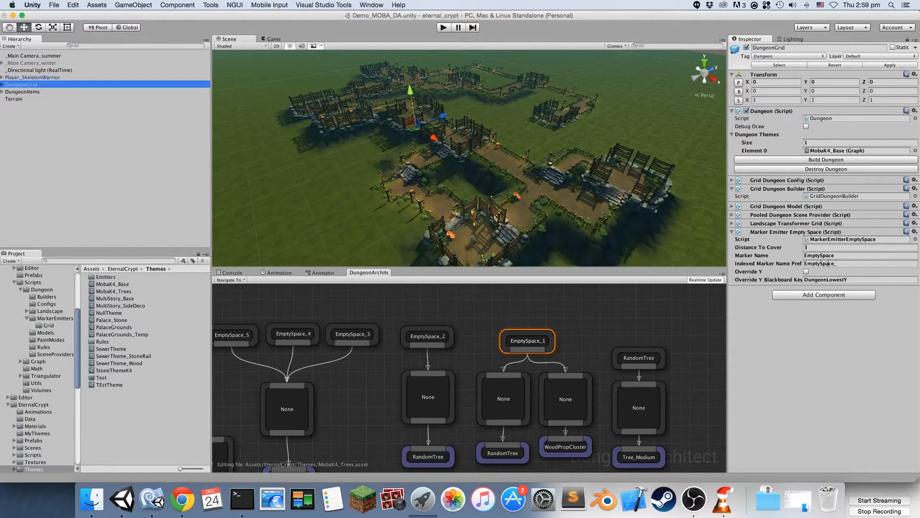
click(828, 263)
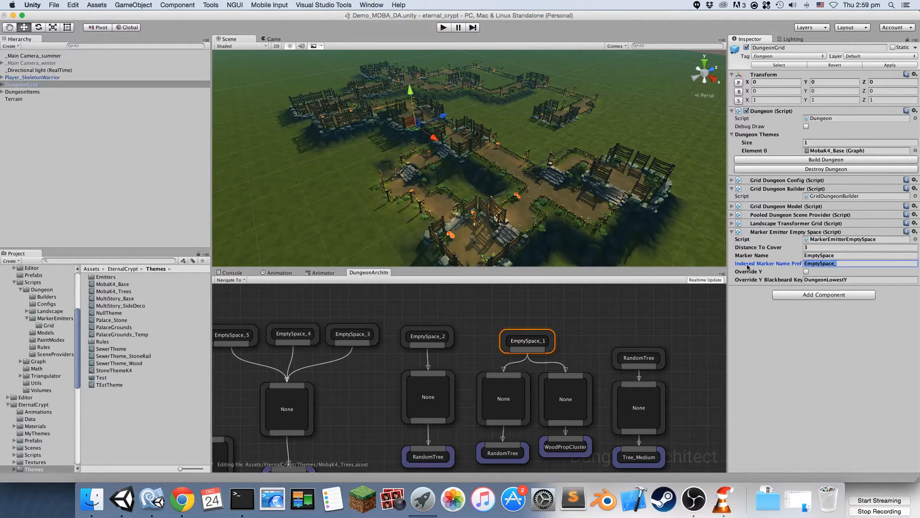
click(840, 263)
drag(842, 266, 803, 265)
Step: Examine the nodes attached to the indexed EmptySpace markers and the FarAwayTreeDetail marker, including their probability and transform rules
click(539, 341)
scroll(604, 312, down, 3)
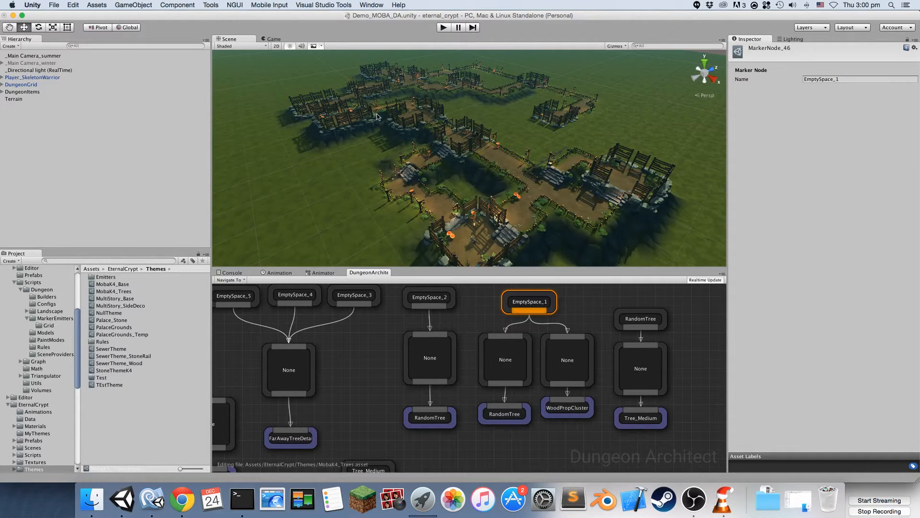
scroll(482, 348, left, 2)
scroll(482, 347, left, 5)
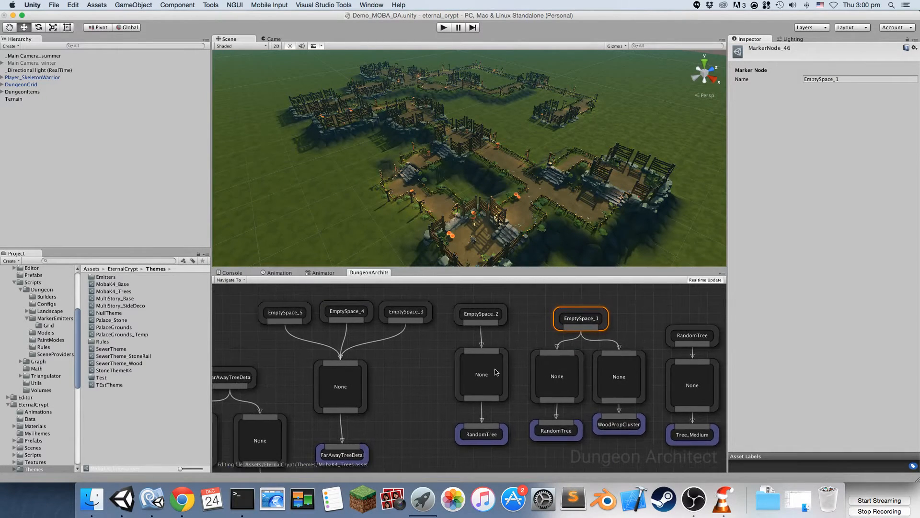
click(496, 366)
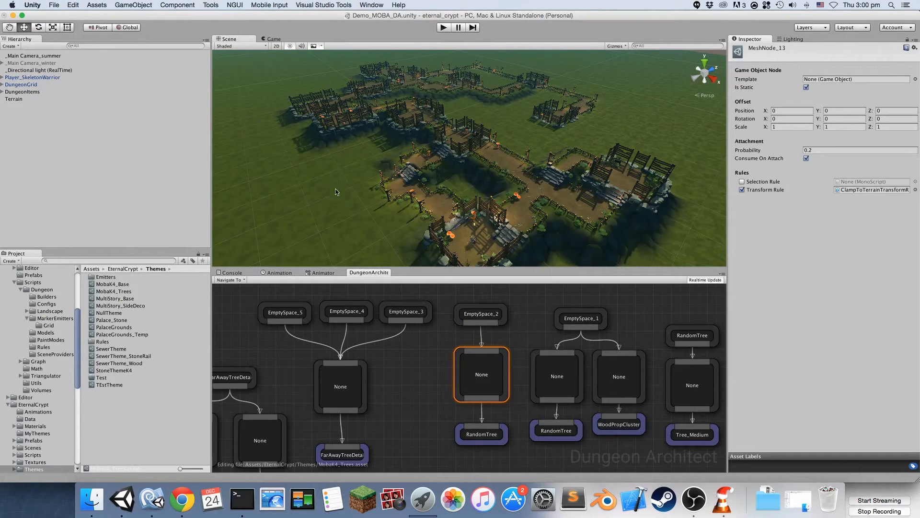
click(342, 398)
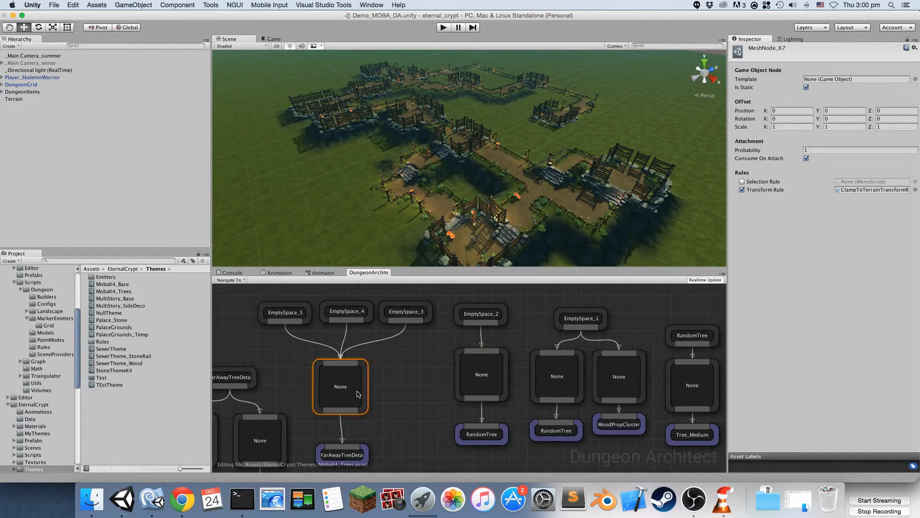
mouse_move(308, 382)
middle_down()
mouse_move(339, 367)
mouse_move(418, 360)
middle_up()
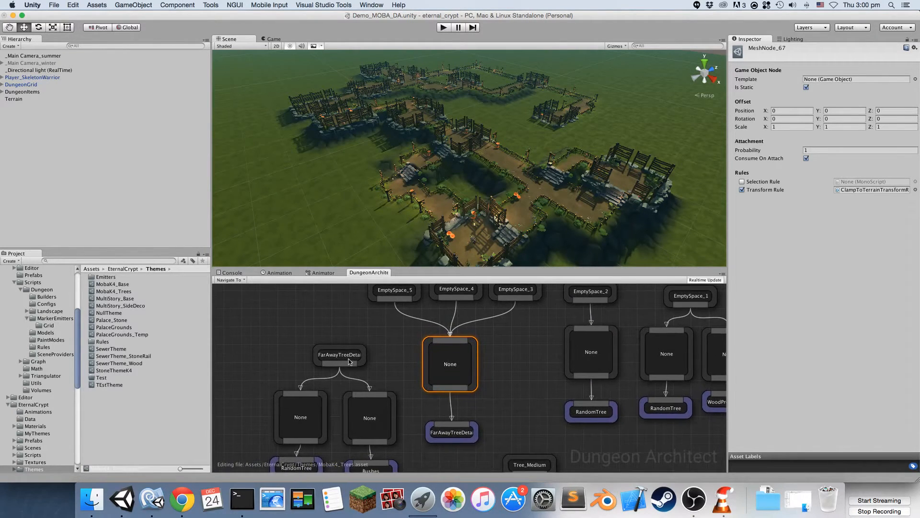
middle_drag(350, 362, 400, 342)
click(360, 406)
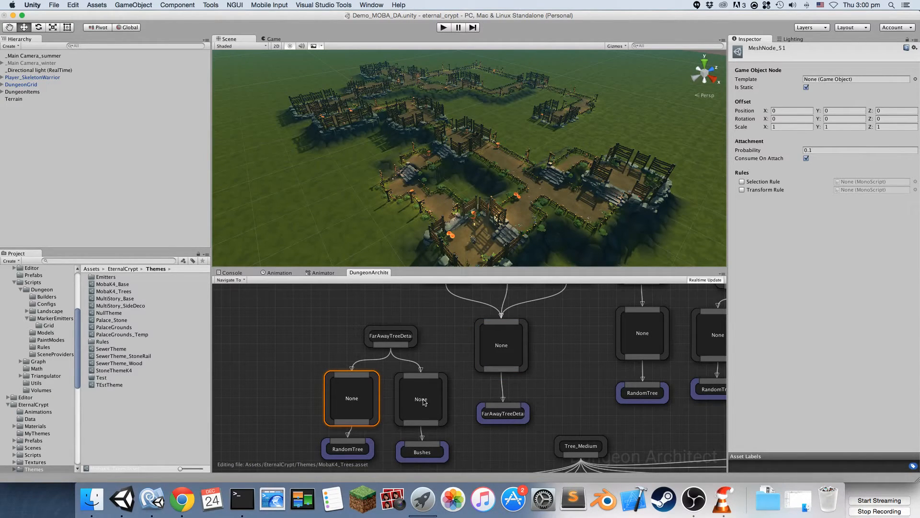
click(421, 398)
mouse_move(447, 188)
right_down()
mouse_move(602, 153)
mouse_move(458, 189)
right_up()
right_drag(546, 333, 443, 385)
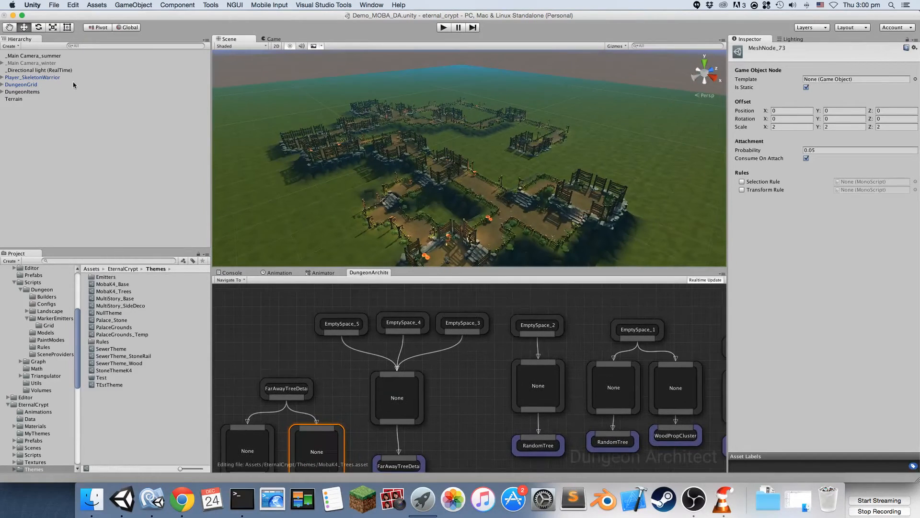
Step: Set DungeonGrid's theme list size to 2, assign MobaK4_Trees as Element 1, and build the dungeon
click(21, 84)
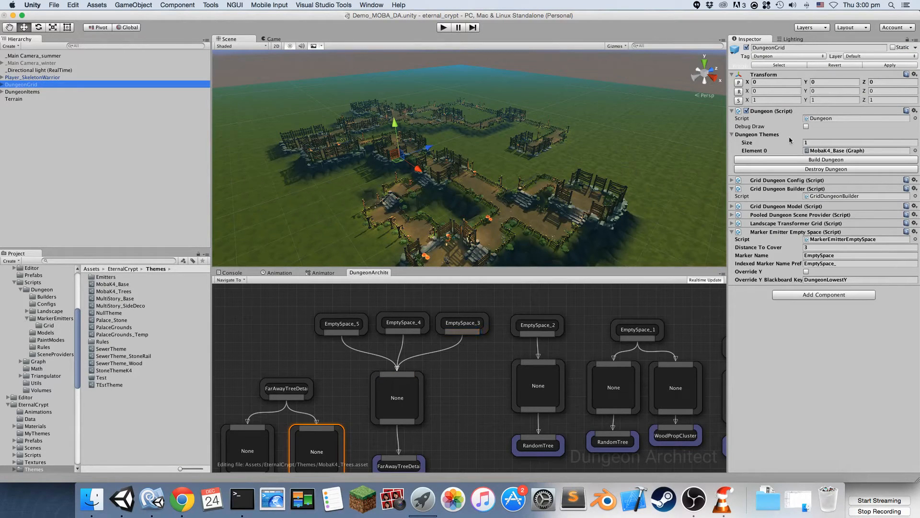
click(811, 143)
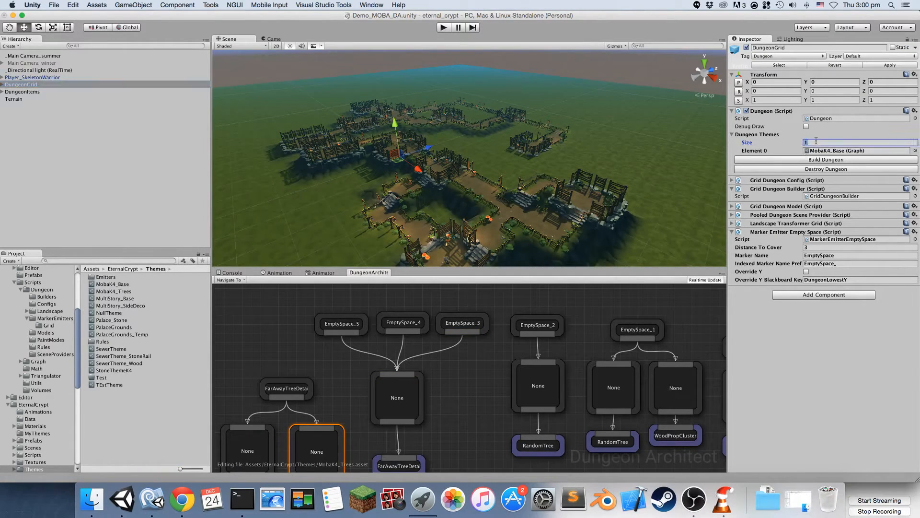
text(2)
key(Tab)
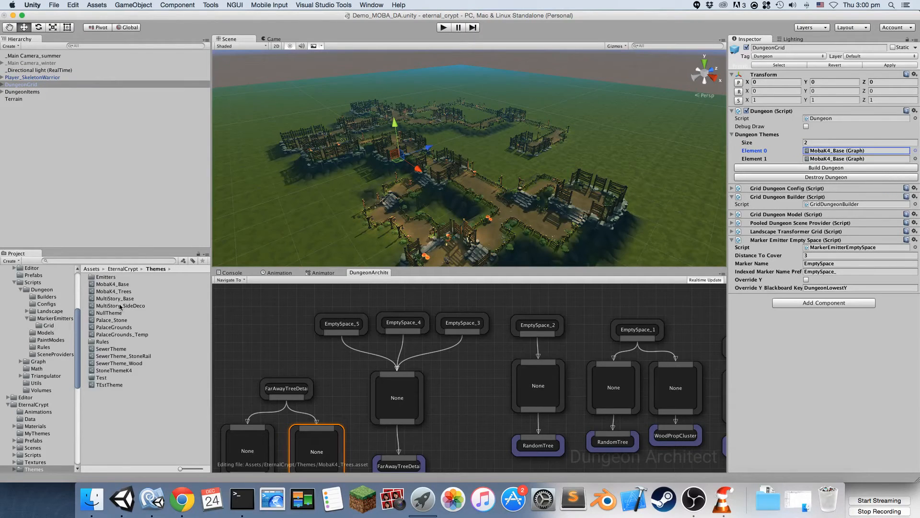
drag(120, 295, 822, 161)
click(824, 167)
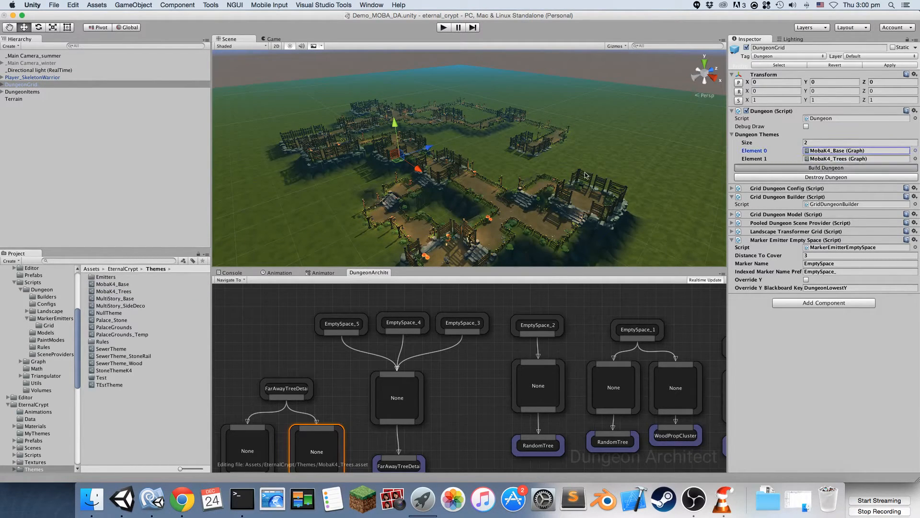
Step: Examine the generated trees alongside the emitter's indexed name prefix and the theme's EmptySpace and Tree_Medium nodes
alt+drag(575, 159, 523, 212)
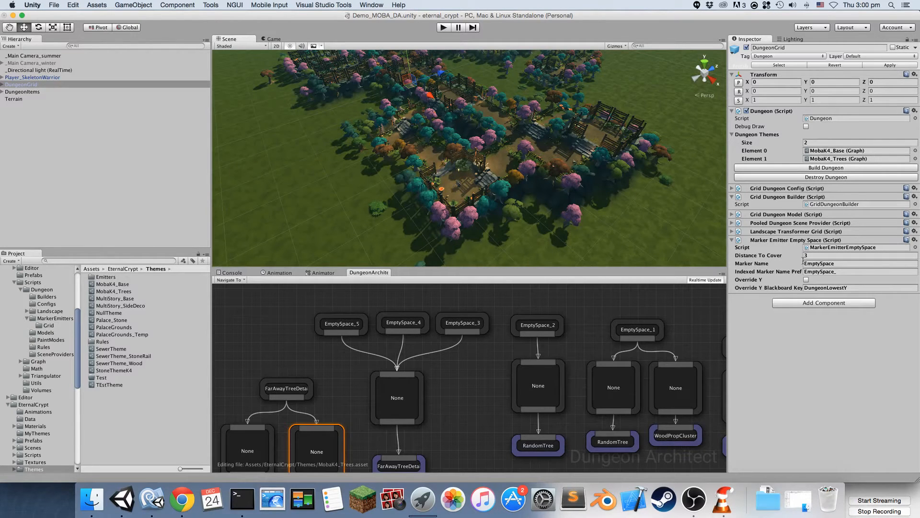
click(838, 271)
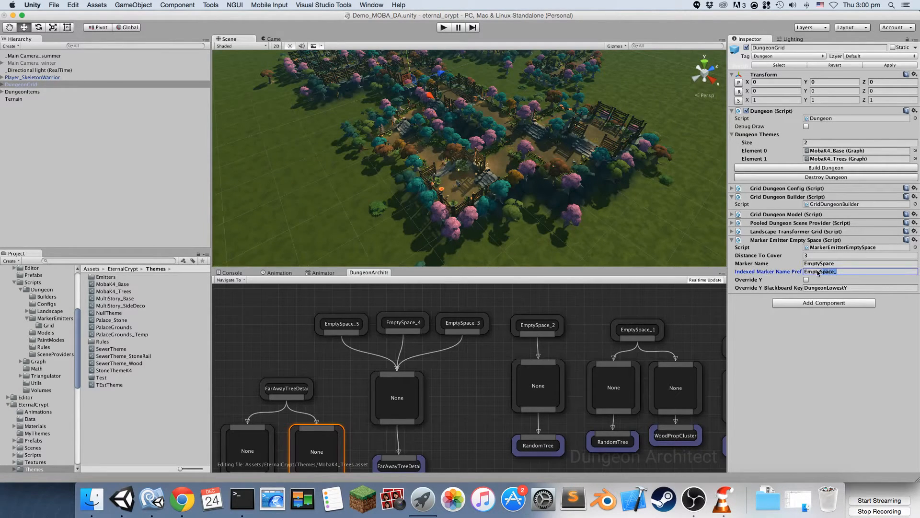
scroll(451, 336, down, 2)
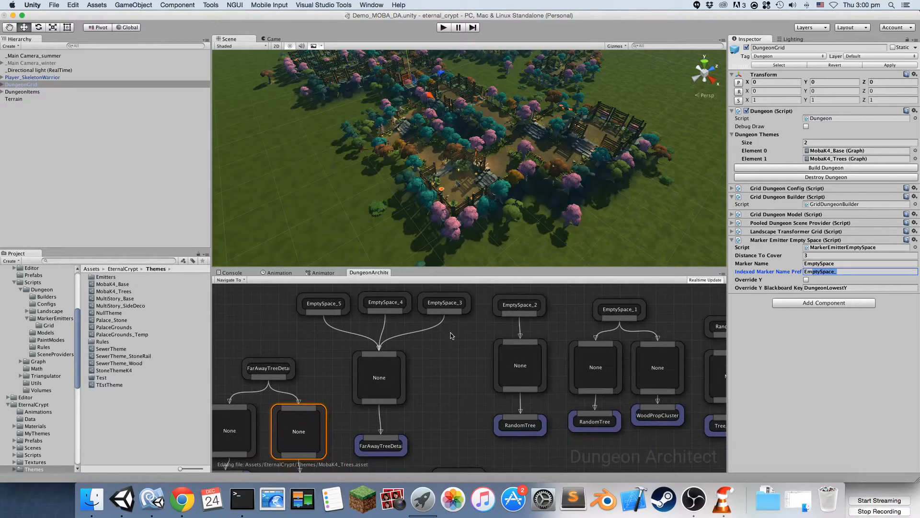
scroll(592, 330, right, 5)
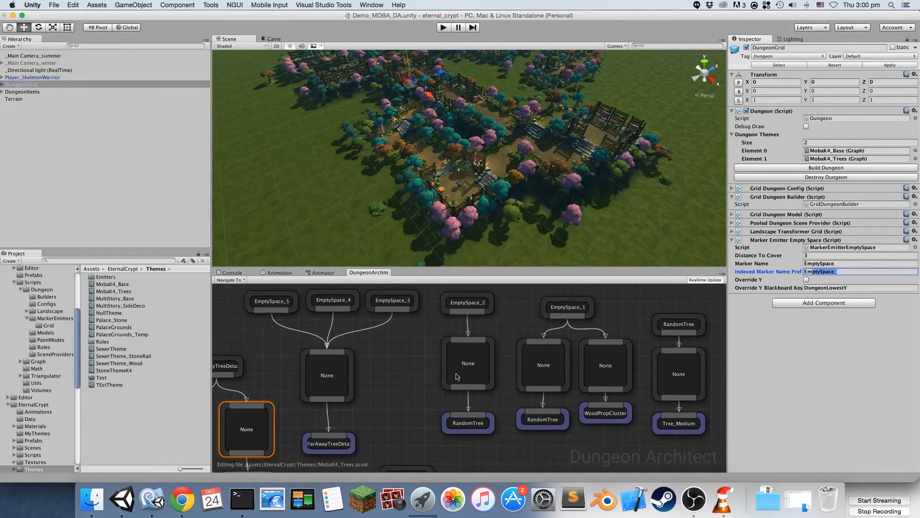
scroll(403, 401, right, 15)
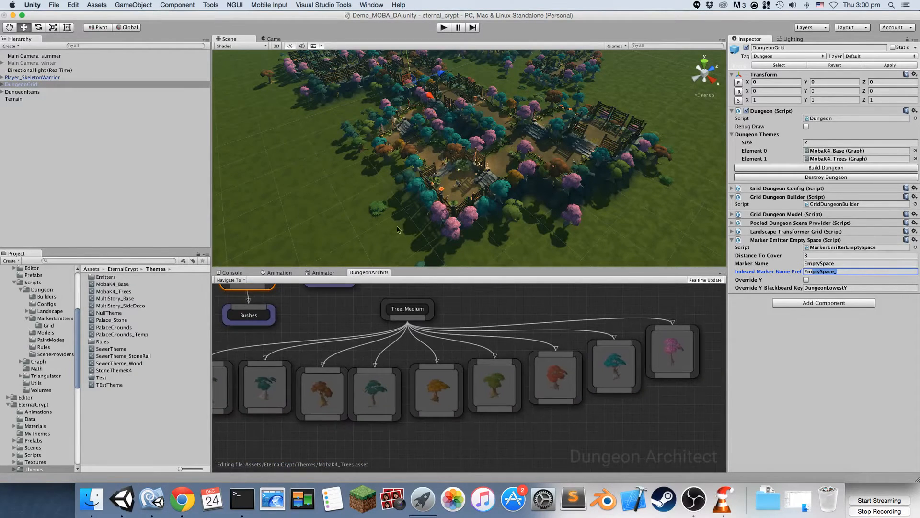
middle_drag(189, 332, 403, 419)
Step: Examine the tree placement around the dungeon paths up close and the EmptySpace_6 marker's WorldBoundary branch in the theme
alt+drag(424, 206, 367, 172)
key(w)
right_drag(367, 171, 594, 195)
right_drag(325, 345, 500, 355)
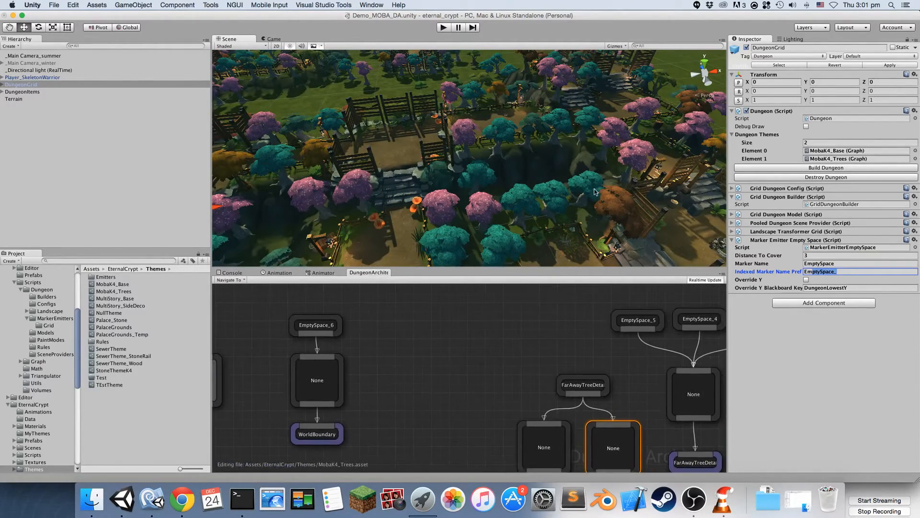
right_drag(651, 166, 394, 138)
Step: Open SewerScene from the EternalCrypt Scenes folder, discarding the changes to the current scene
drag(77, 332, 76, 360)
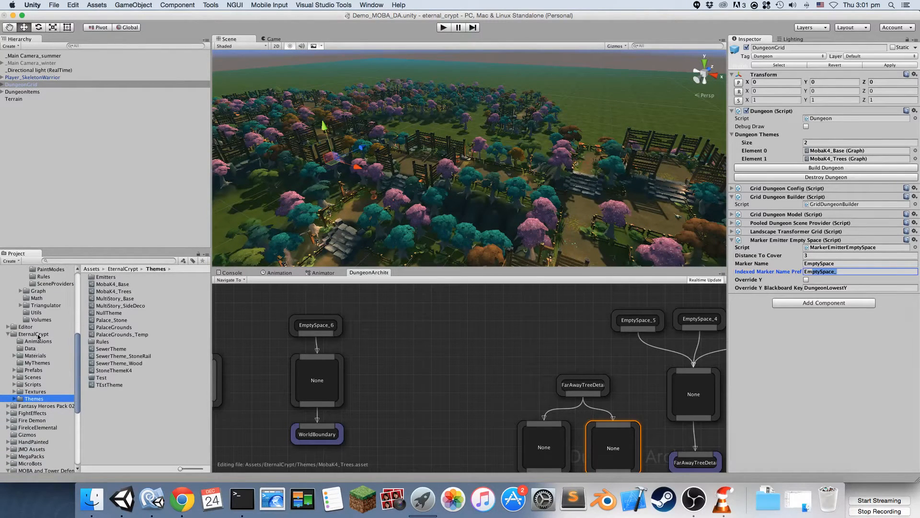
click(38, 336)
scroll(41, 343, up, 10)
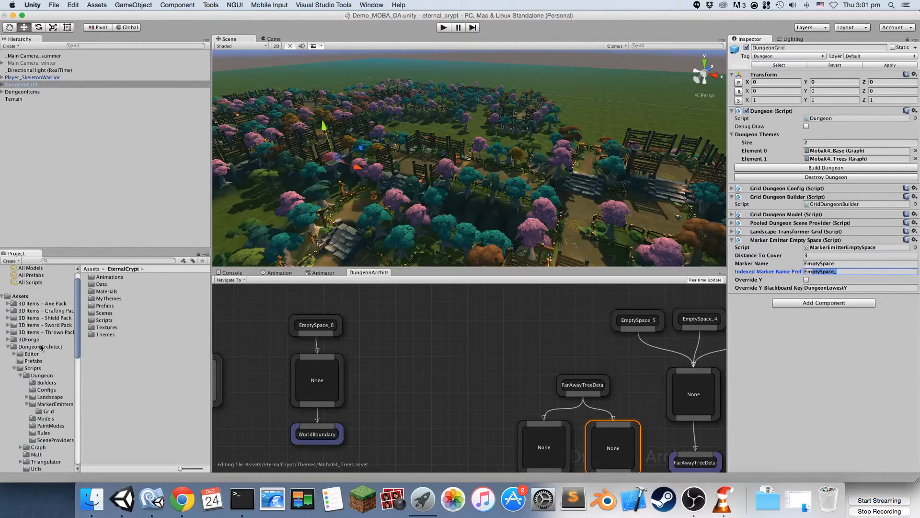
scroll(38, 349, down, 1)
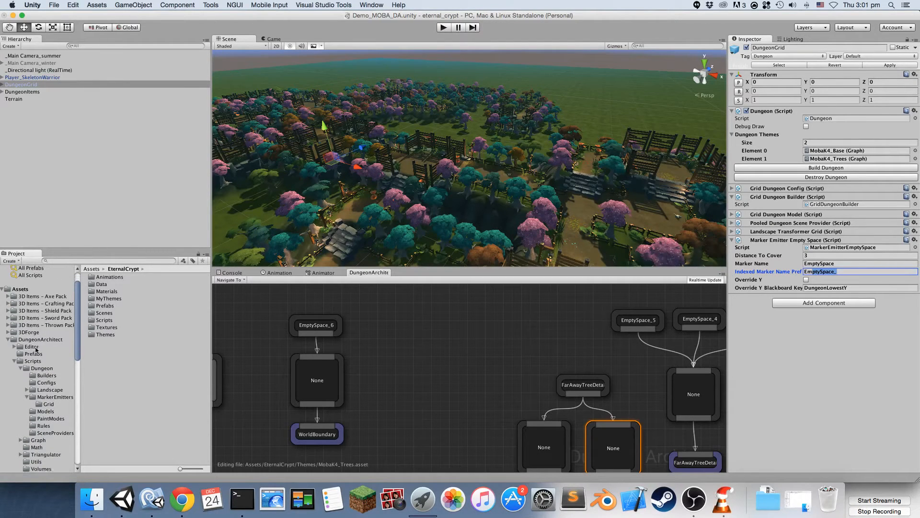
click(8, 340)
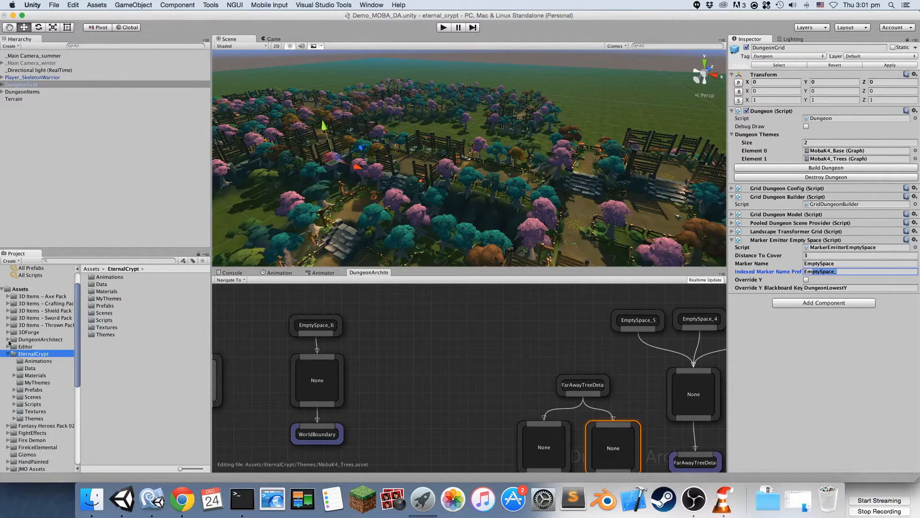
click(34, 397)
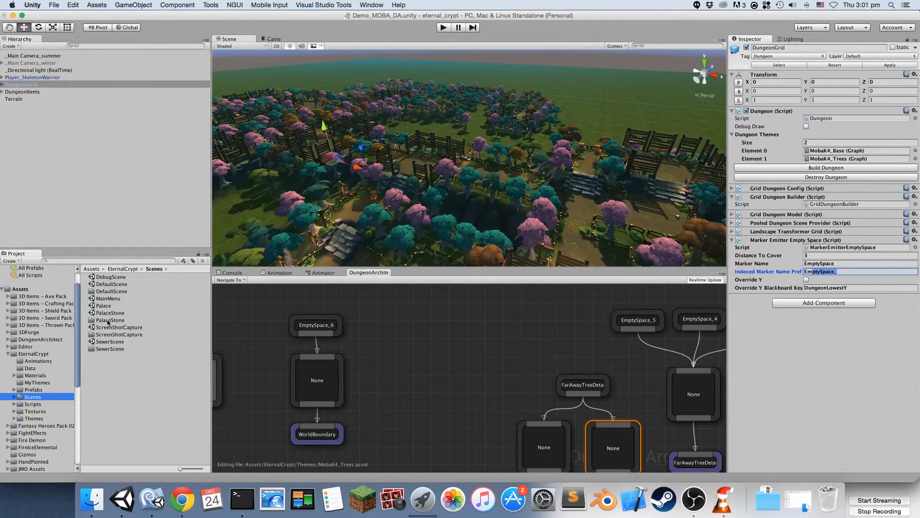
double_click(105, 343)
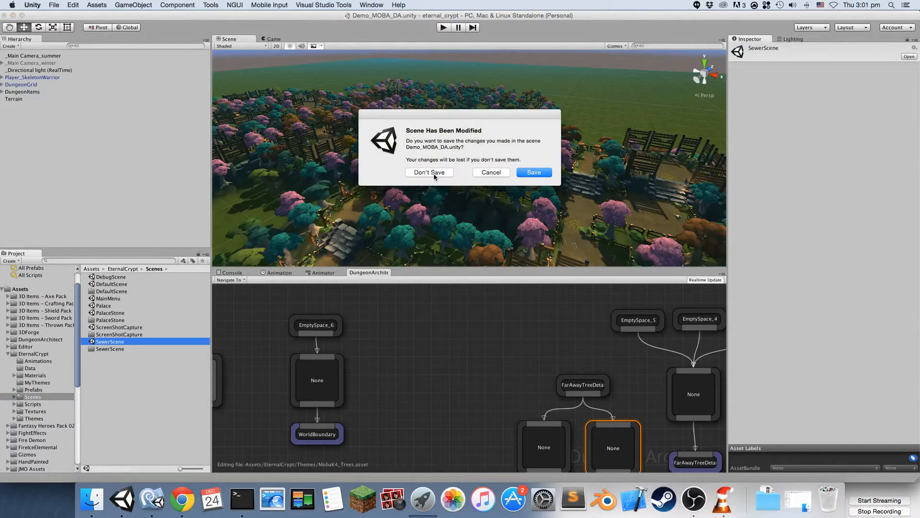
click(434, 174)
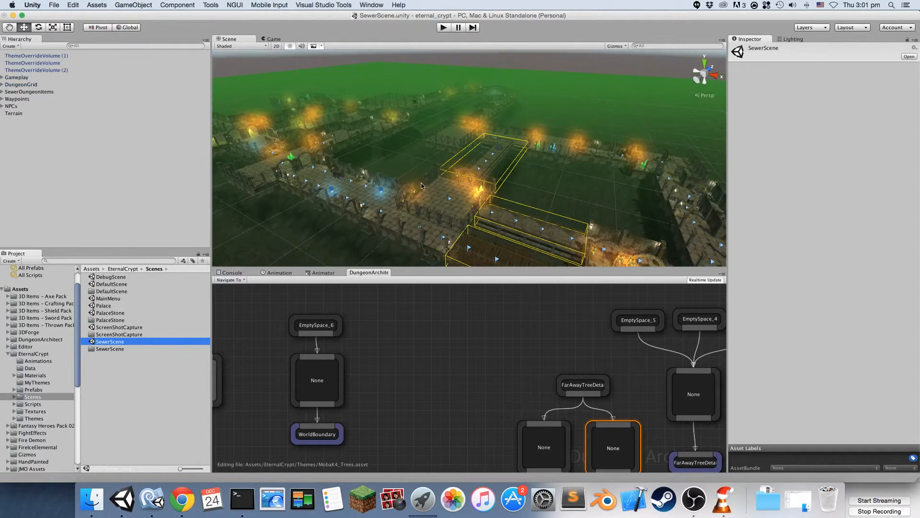
Step: Delete the Terrain object from the sewer scene
alt+drag(453, 143, 582, 164)
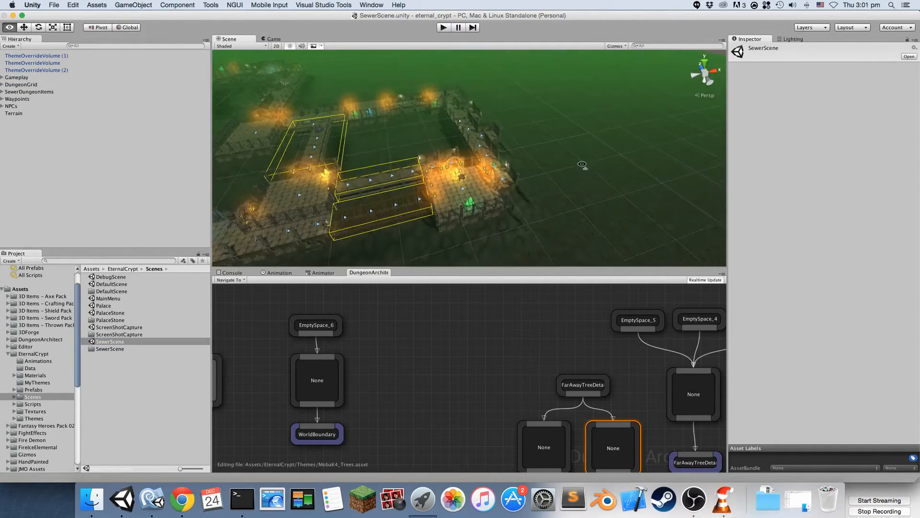
click(334, 155)
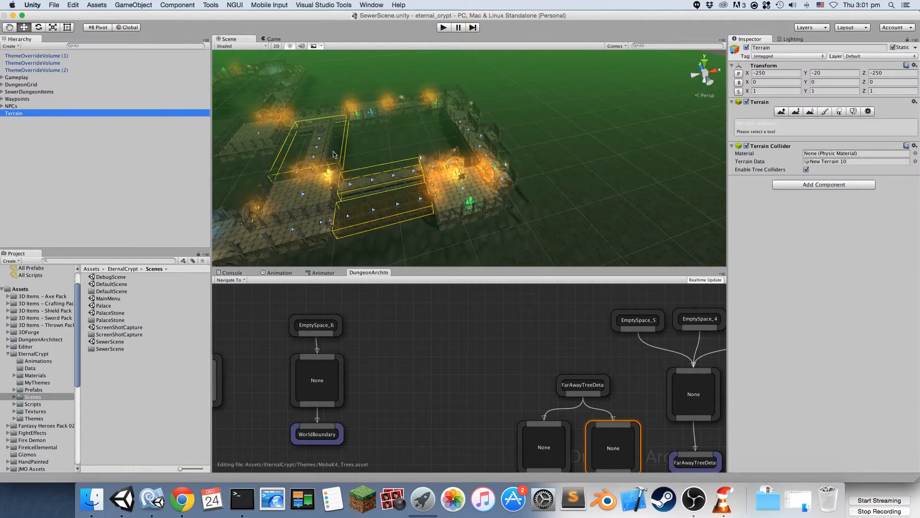
key(super+BackSpace)
Step: Examine the sewer dungeon from several angles, including the empty area beneath and between its platforms
alt+drag(332, 151, 305, 132)
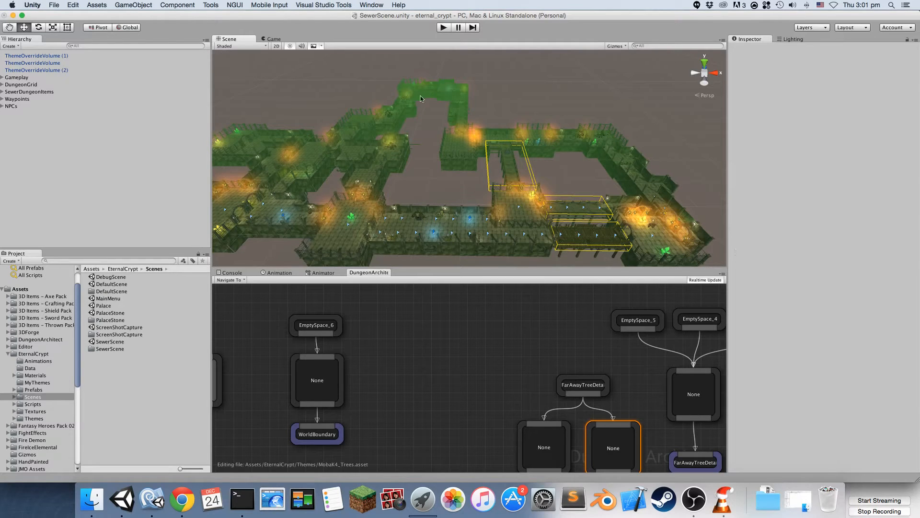
alt+drag(593, 123, 524, 148)
key(w)
right_drag(524, 148, 427, 139)
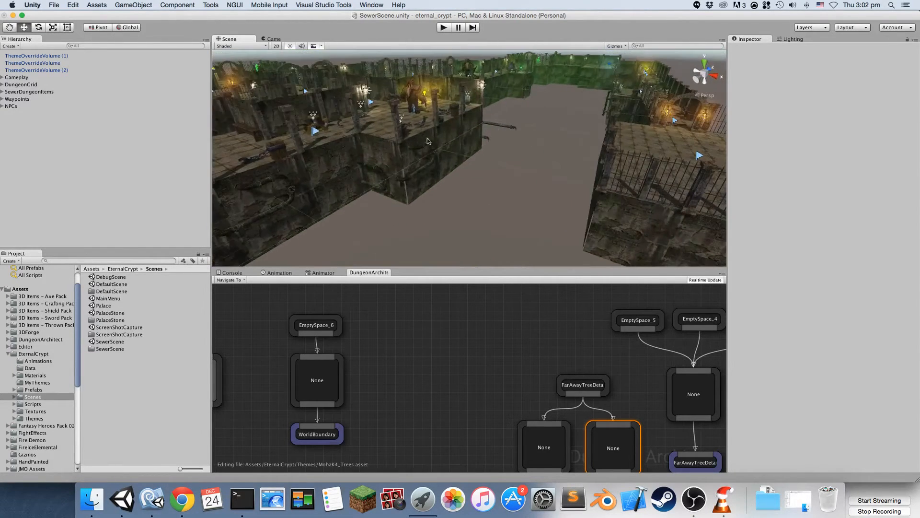
alt+drag(519, 180, 573, 143)
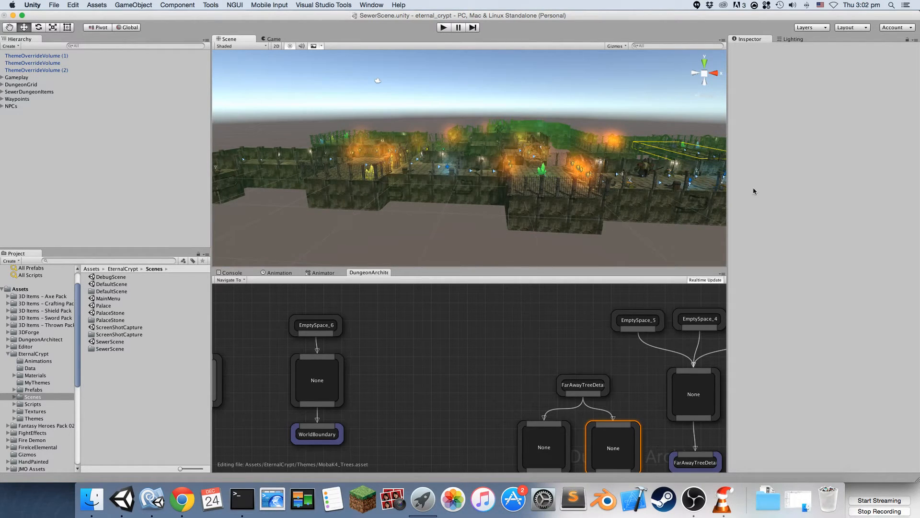
alt+drag(558, 225, 379, 144)
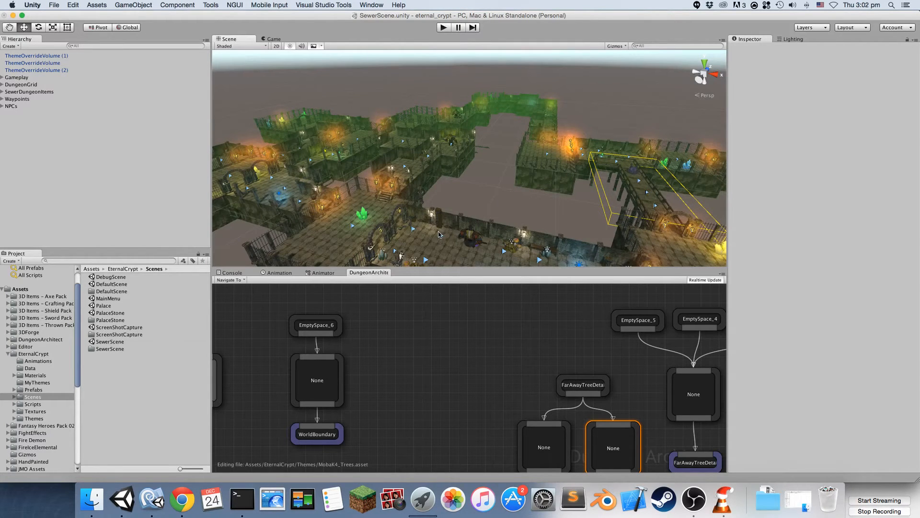
alt+drag(439, 234, 387, 169)
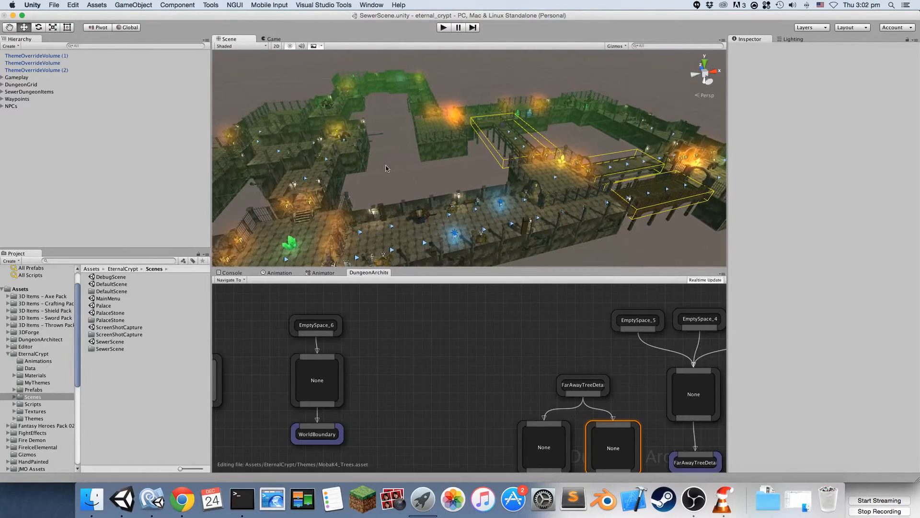
right_drag(408, 332, 416, 337)
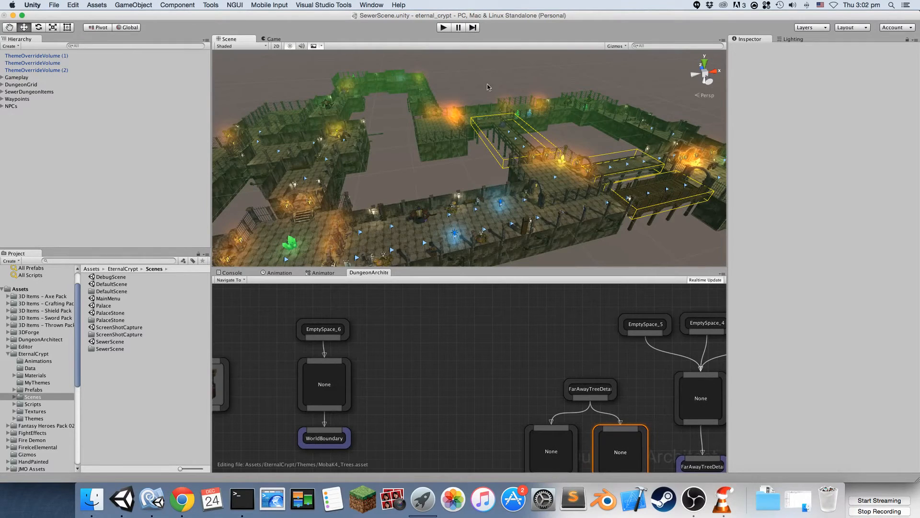
Step: Locate DungeonGrid's SewerTheme asset and open the MarkerEmitterFindLowestPoint script from its Marker Emitter Find Lowest Point component
click(22, 85)
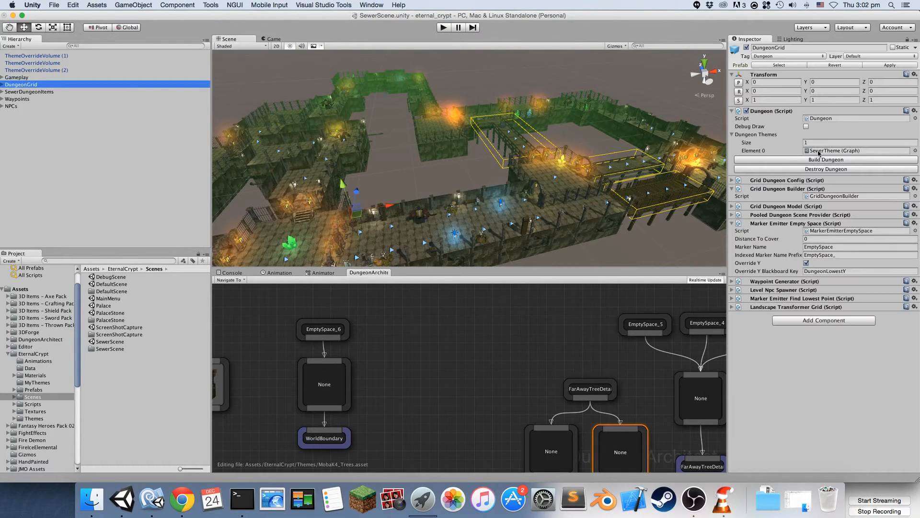
click(818, 151)
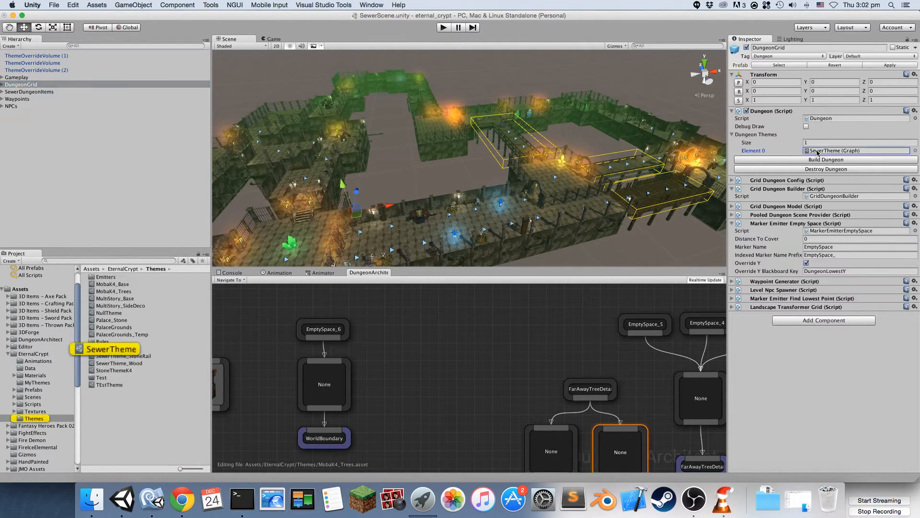
click(789, 299)
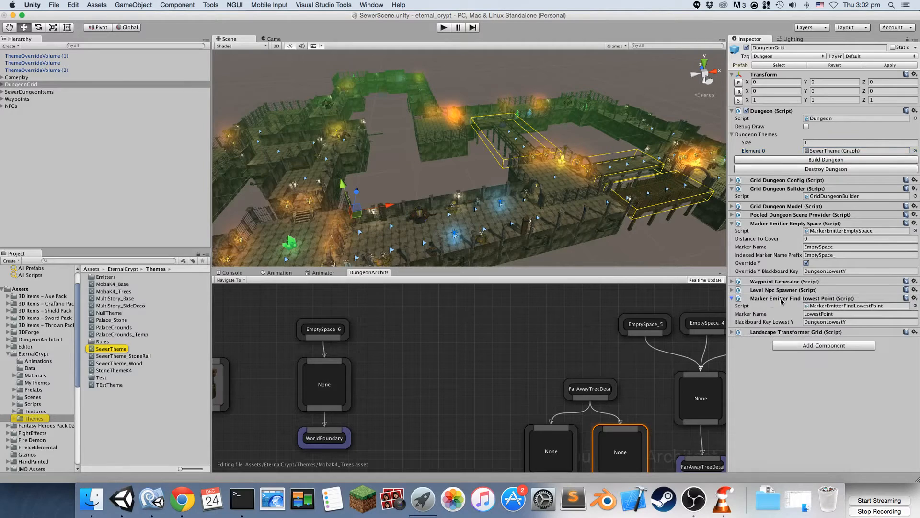
double_click(831, 307)
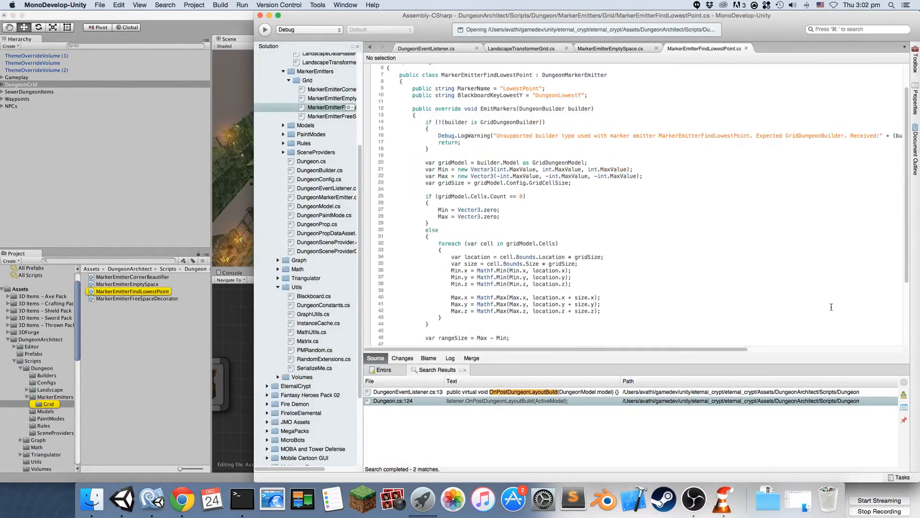
Step: Review the script's EmitMarkers method alongside the Marker Emitter Scripts architecture diagram in the Dungeon Architect user guide in Chrome
scroll(594, 256, down, 4)
scroll(595, 253, up, 6)
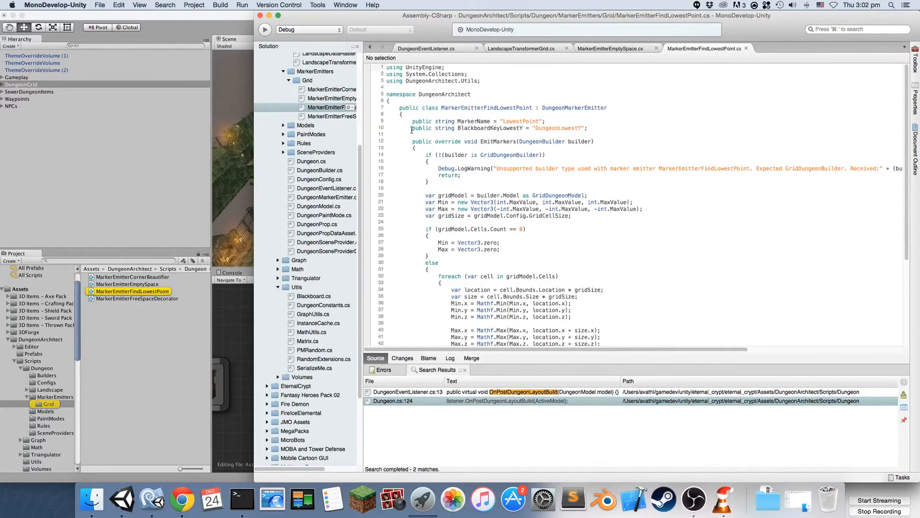
click(507, 144)
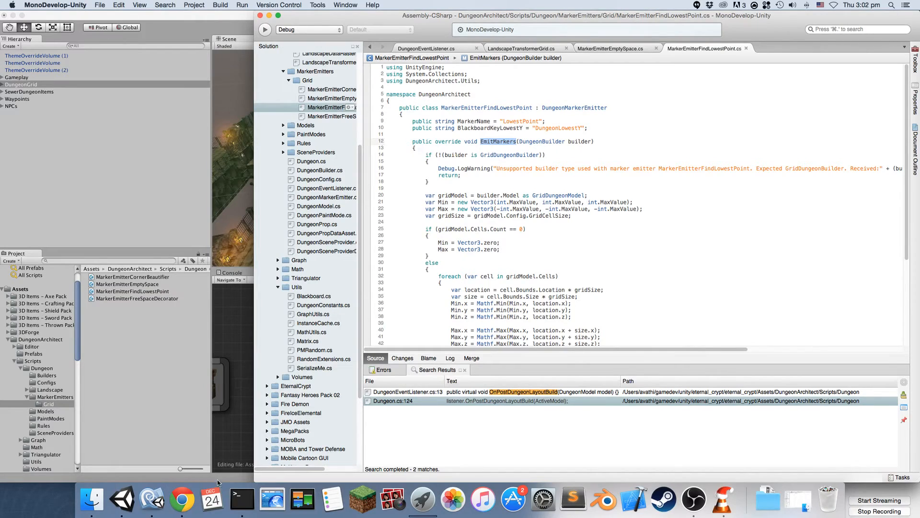
click(182, 498)
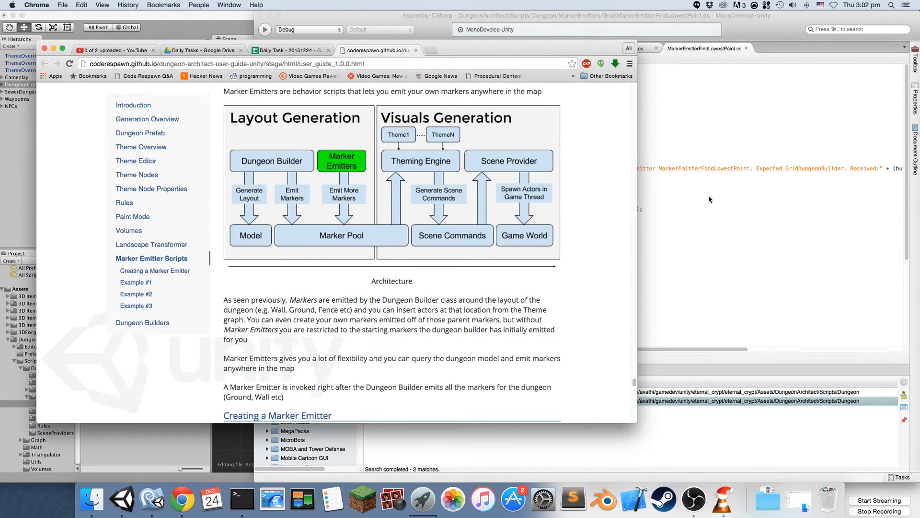
key(super+Tab)
Step: Examine how the script computes the dungeon's minimum bounds and emits its marker, and highlight the LowestPoint marker name
scroll(465, 165, down, 5)
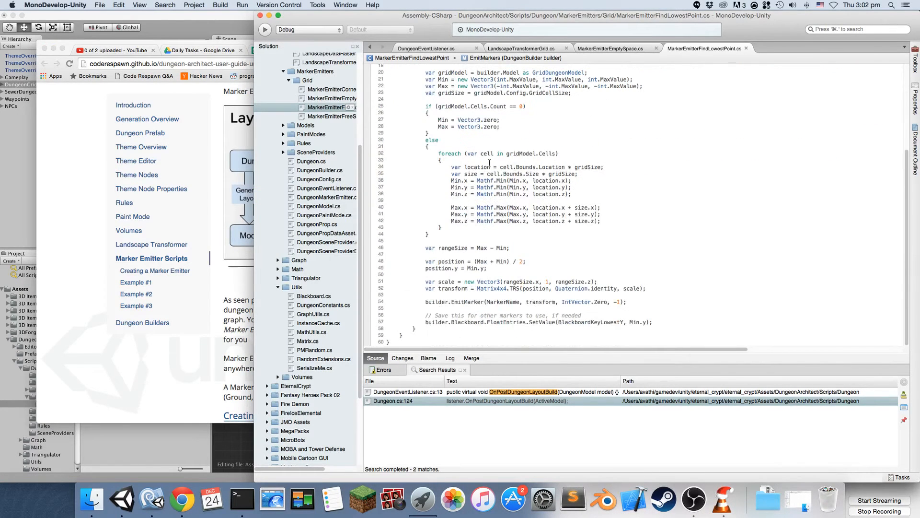
drag(460, 193, 582, 182)
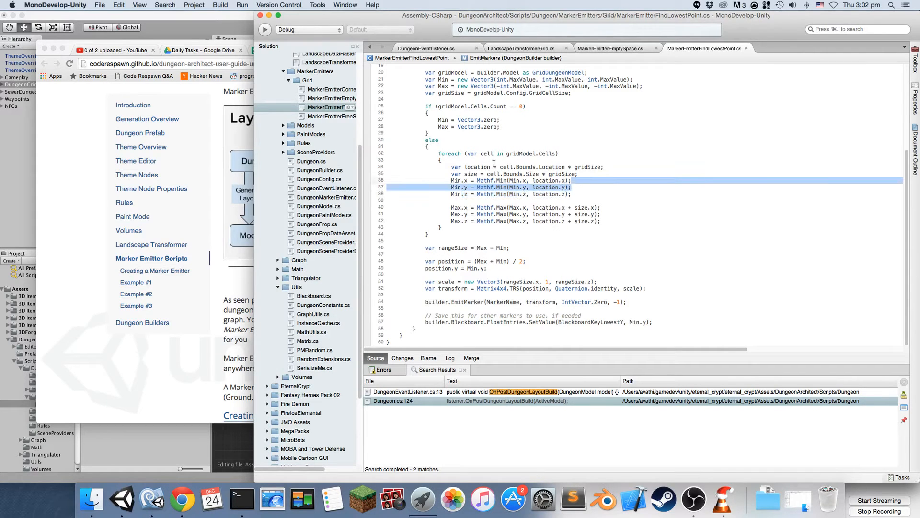
click(448, 273)
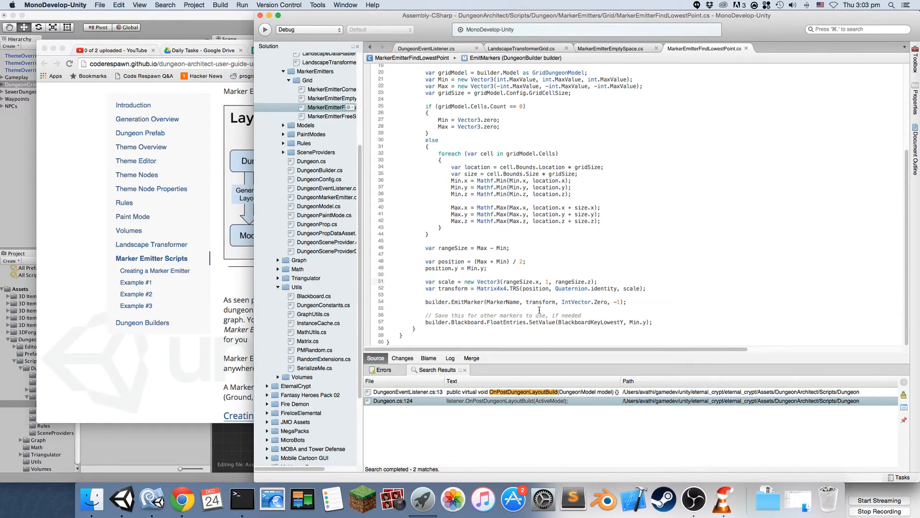
scroll(570, 287, up, 6)
double_click(515, 122)
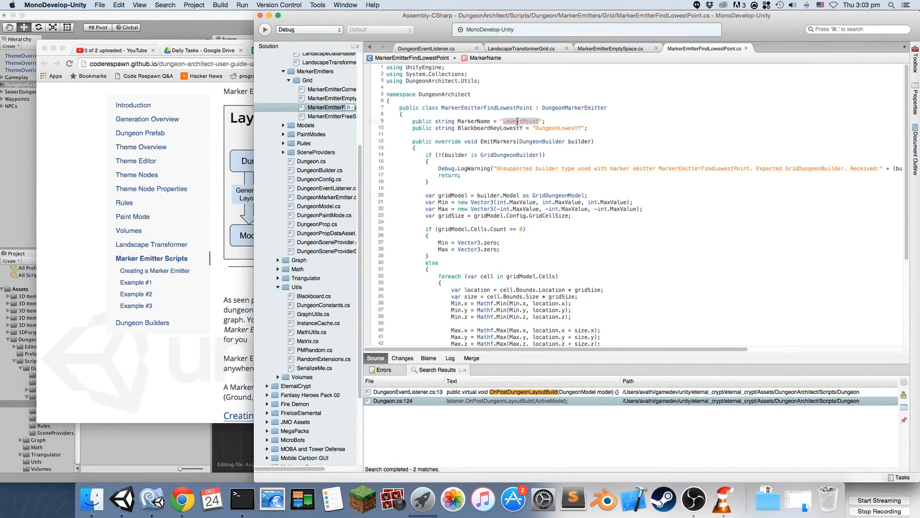
Step: Switch to Unity, open DungeonGrid's SewerTheme in the theme editor and navigate to the LowestPoint marker
key(super+Tab)
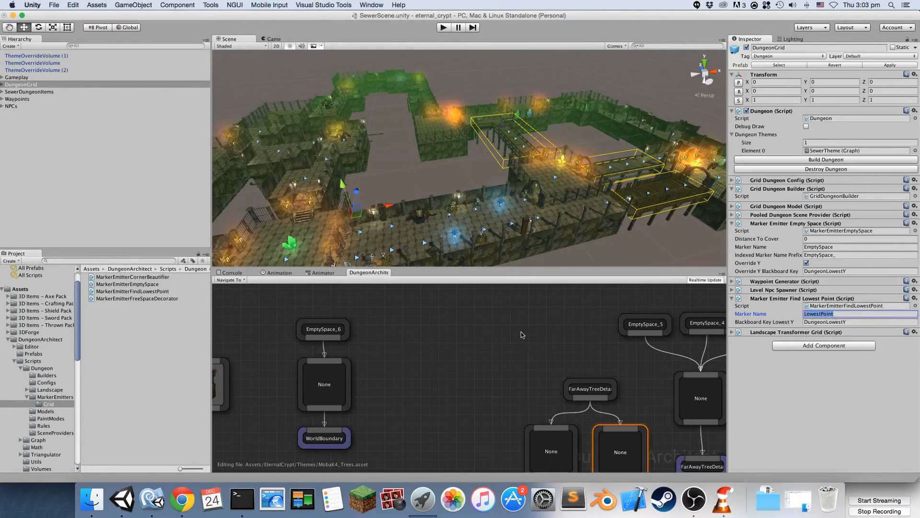
click(182, 136)
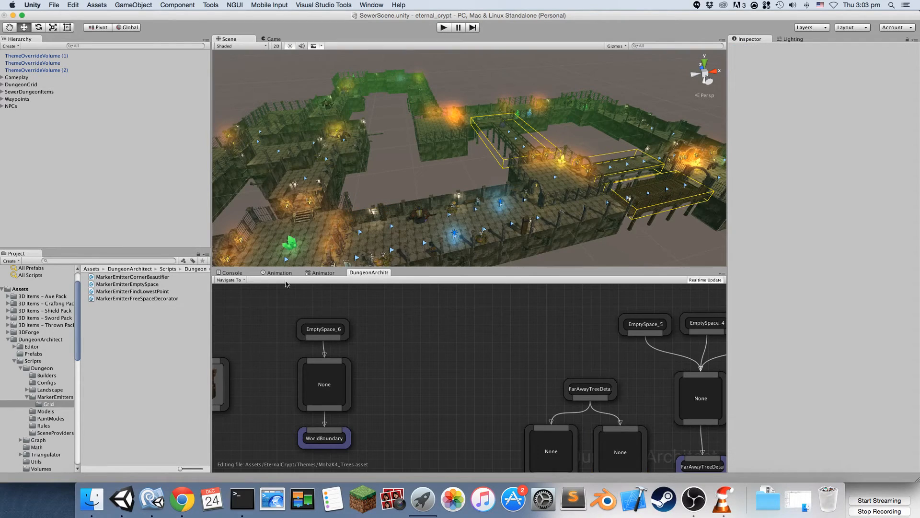
click(22, 83)
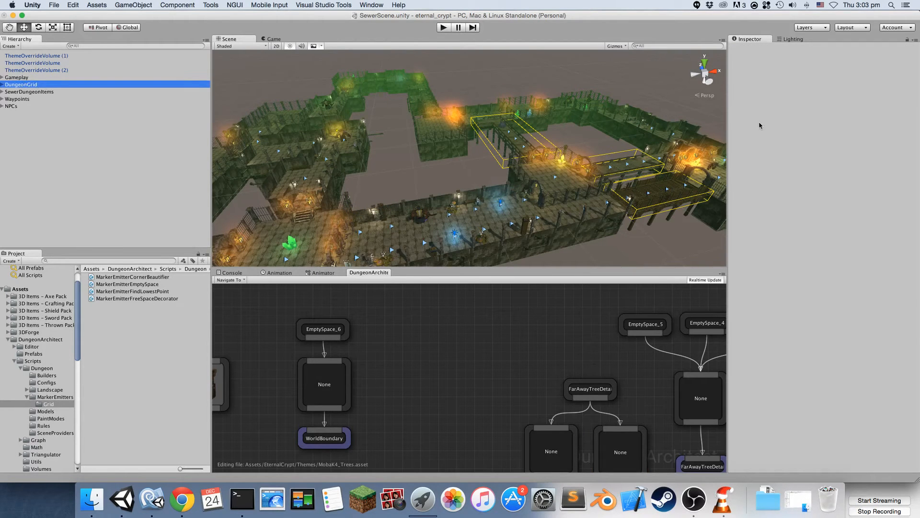
click(818, 151)
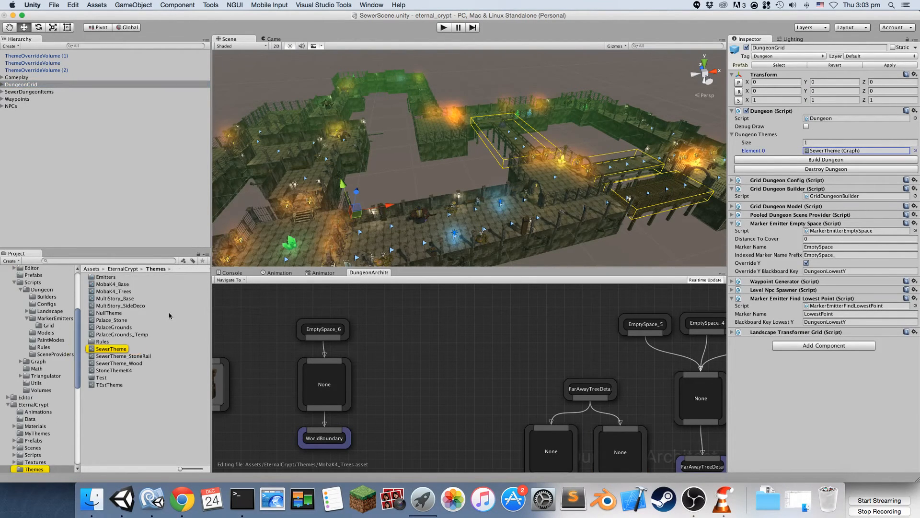
double_click(105, 349)
click(239, 279)
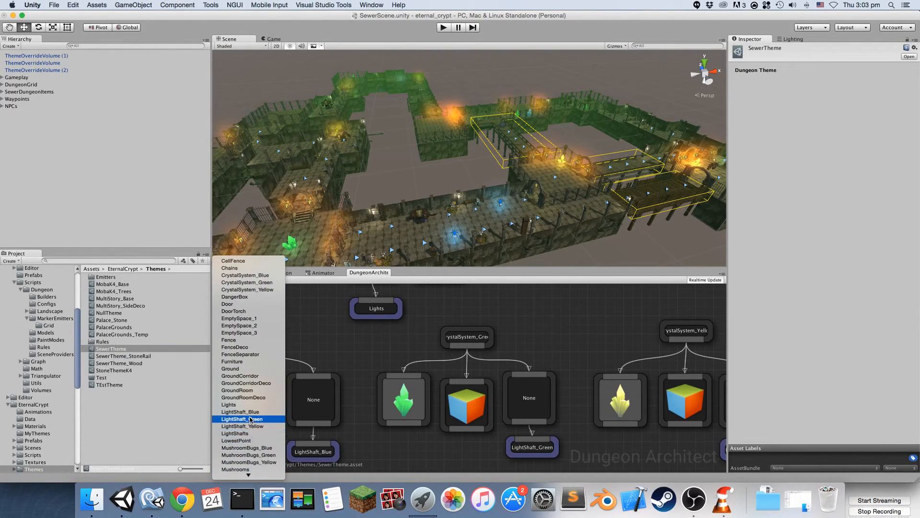
click(250, 440)
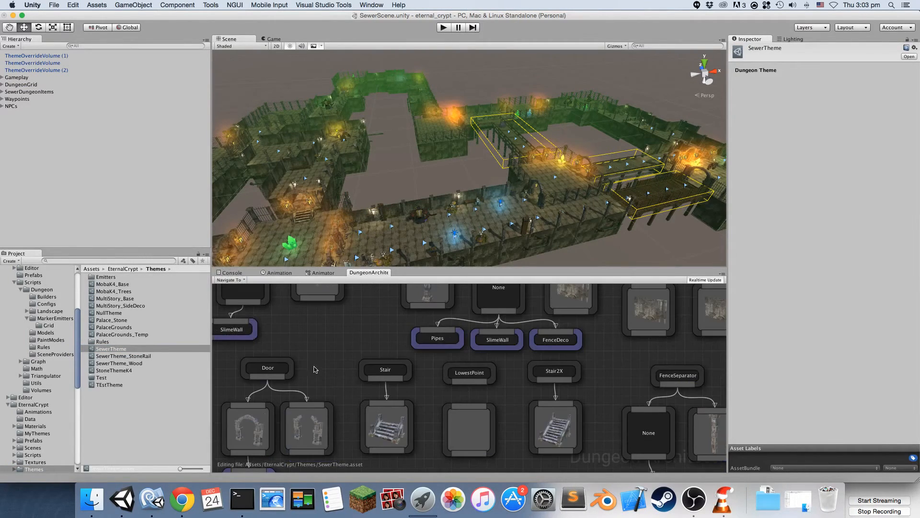
Step: Inspect the mesh node below LowestPoint and preview its FloorSlime template prefab
middle_drag(319, 353, 291, 326)
click(429, 396)
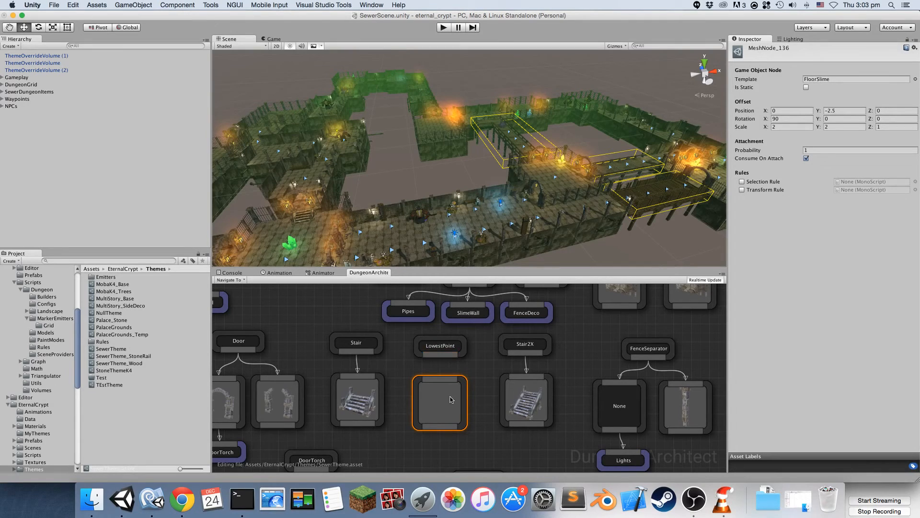
click(833, 79)
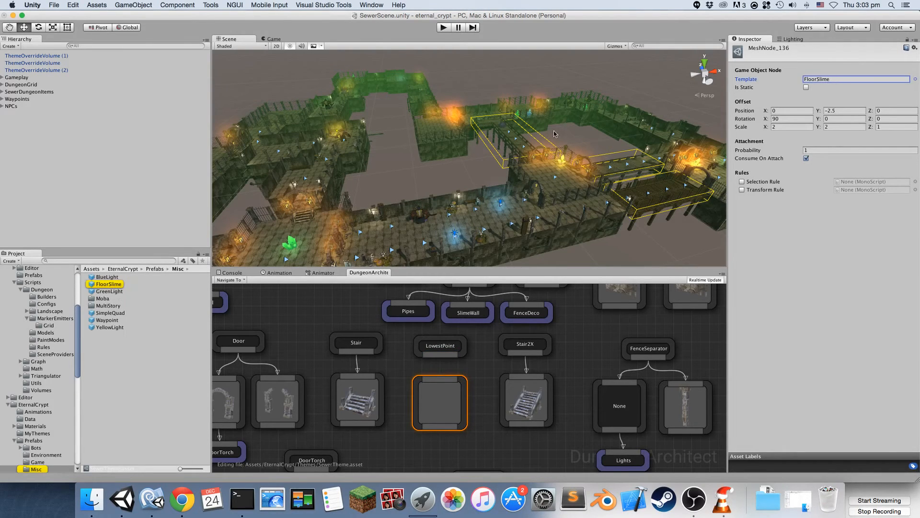
click(114, 285)
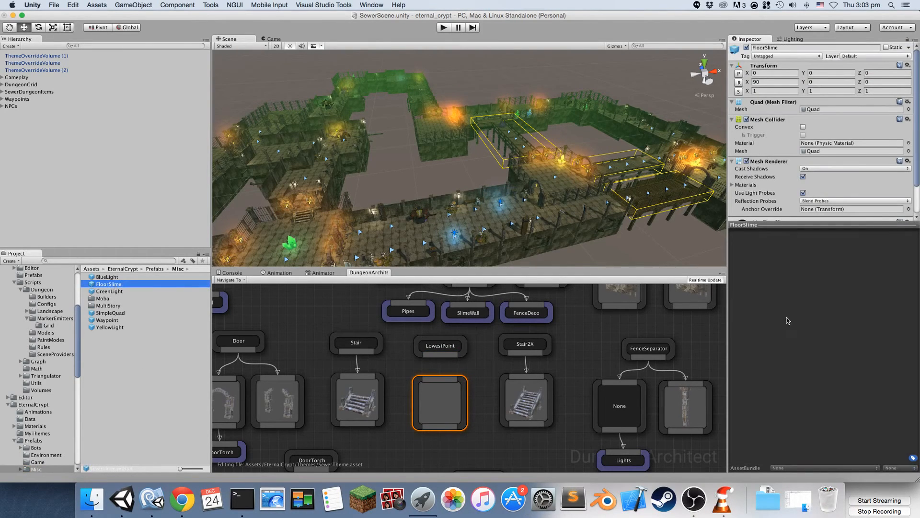
drag(788, 320, 880, 320)
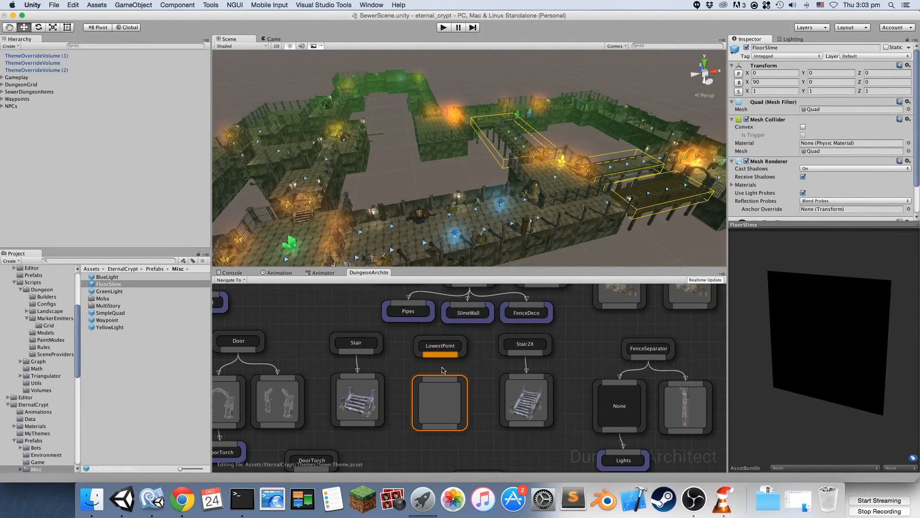
Step: Connect the LowestPoint marker to the FloorSlime node and rebuild the dungeon from DungeonGrid
drag(441, 355, 445, 380)
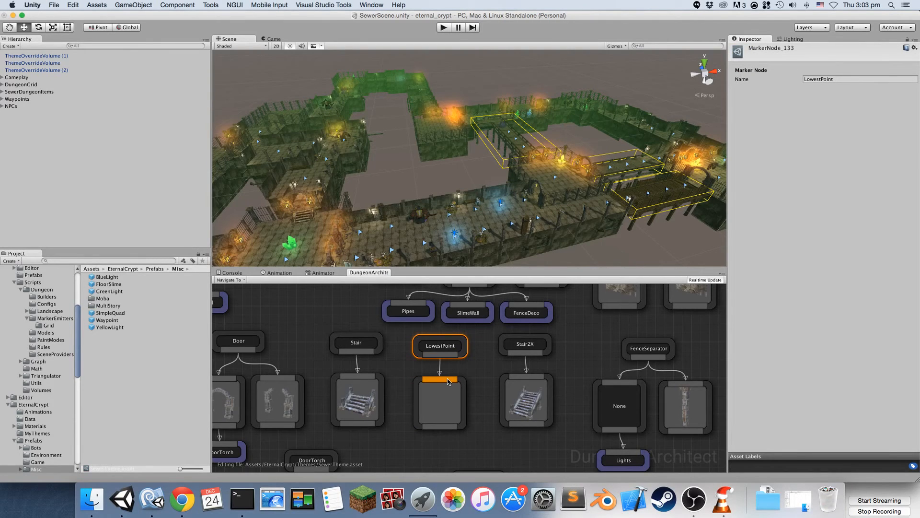
click(19, 85)
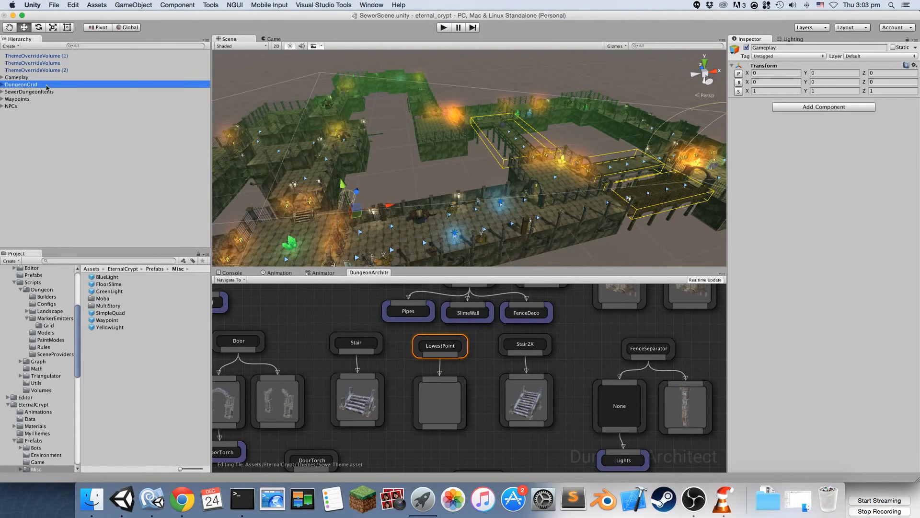
click(803, 160)
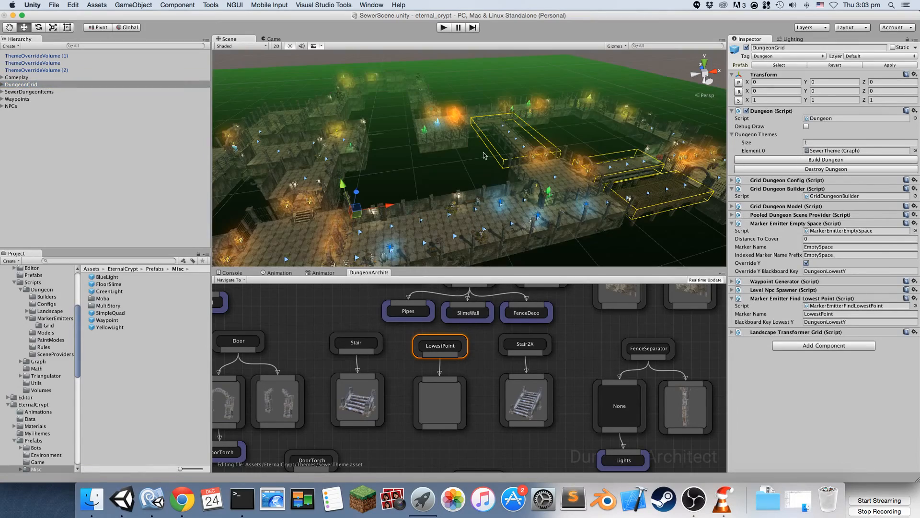
Step: Examine the slime floor beneath the dungeon's platforms and wooden bridges up close
alt+drag(498, 144, 538, 150)
right_drag(538, 150, 330, 159)
key(w)
key(w)
key(s)
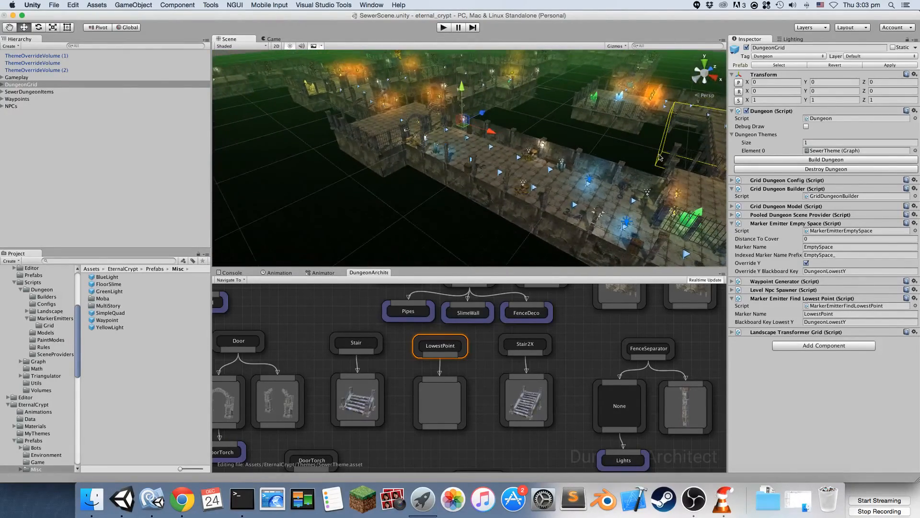
right_drag(658, 129, 679, 171)
key(w)
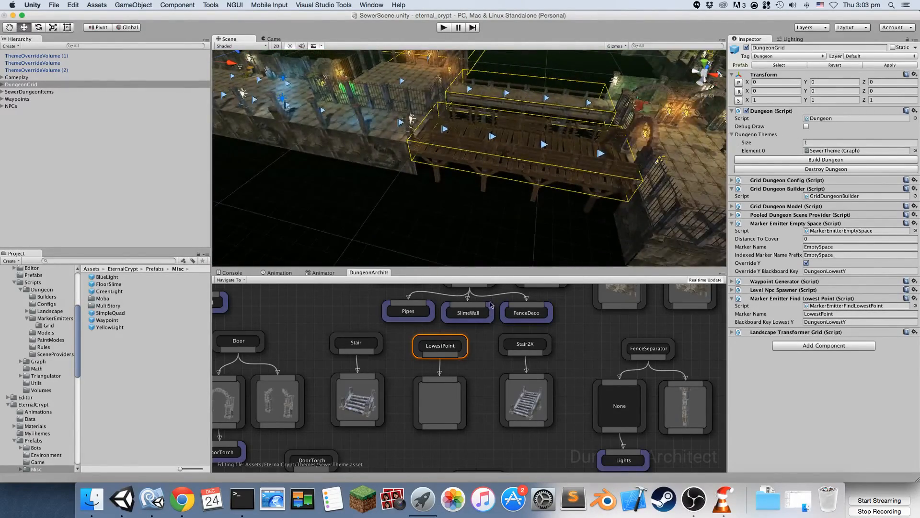
Step: Switch back to the MarkerEmitterFindLowestPoint script in MonoDevelop
key(super+Tab)
key(super+Tab)
key(super+Tab)
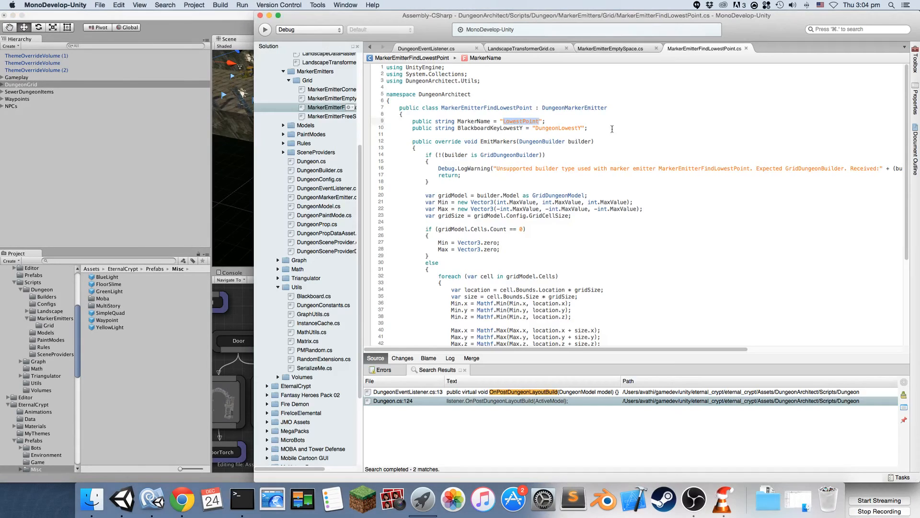
Step: Highlight the DungeonMarkerEmitter base class in the script and switch to Unity to view the dungeon from another angle
double_click(564, 108)
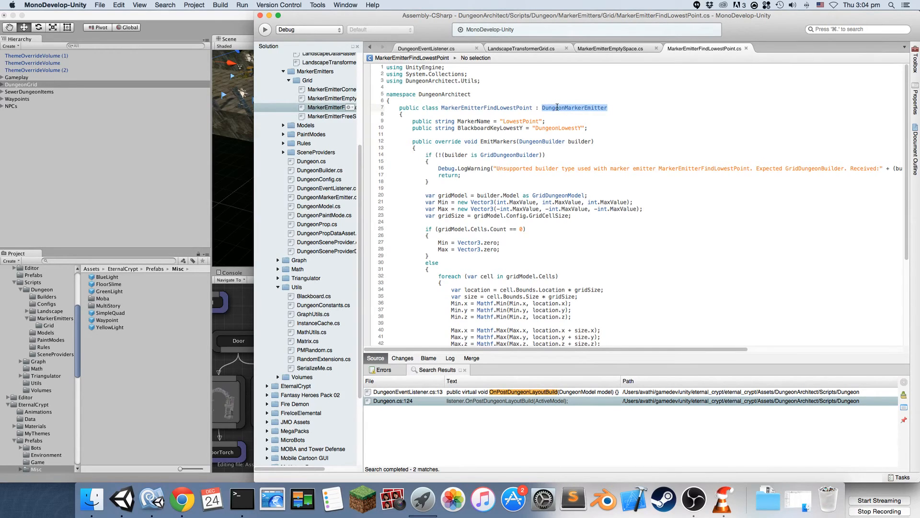
mouse_move(558, 107)
key(super+Tab)
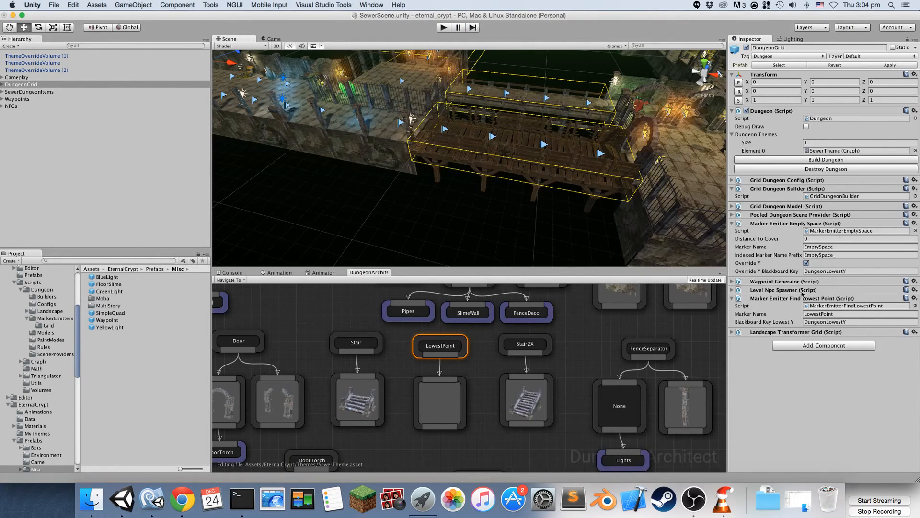
right_drag(574, 193, 270, 211)
Step: Switch to Chrome and review the Marker Emitters architecture diagram in the Dungeon Architect user guide
key(super+Tab)
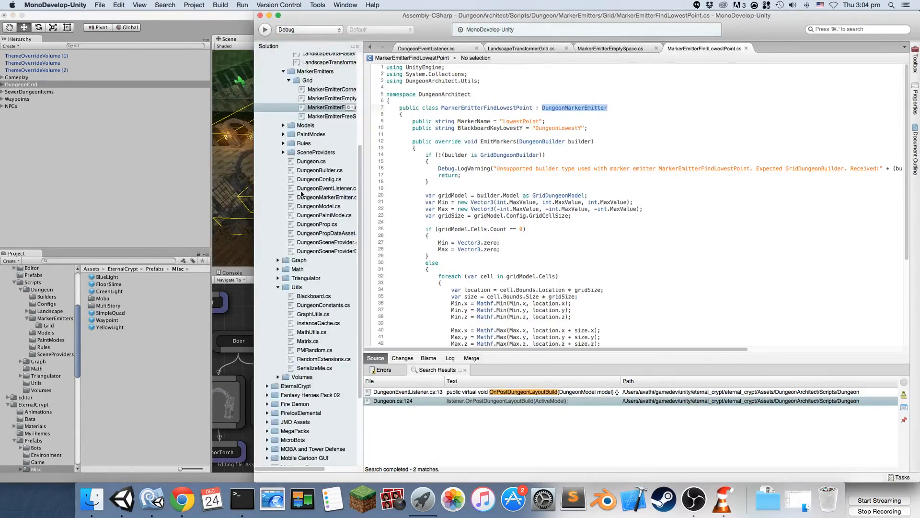
key(super+Tab)
key(super+Tab)
key(Tab)
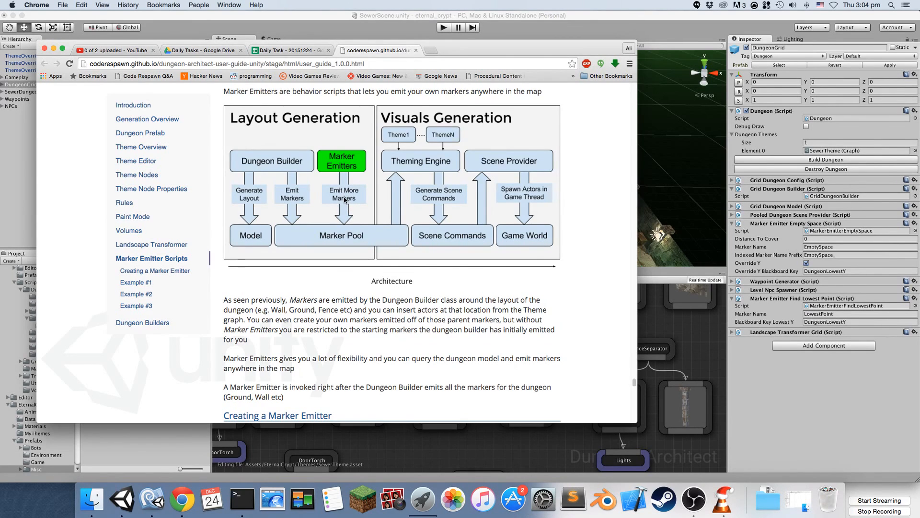
Step: Return to the SewerScene in Unity after another brief look at the marker emitter guide in Chrome
click(536, 467)
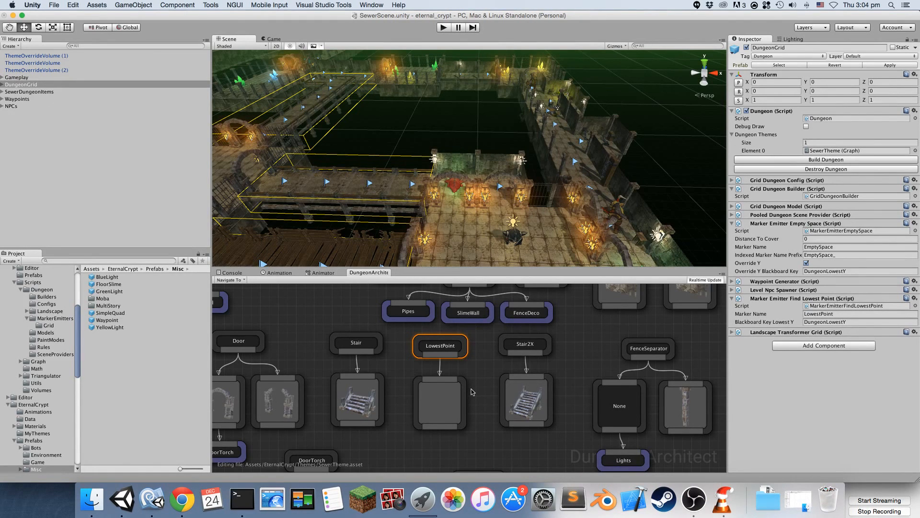
key(super+Tab)
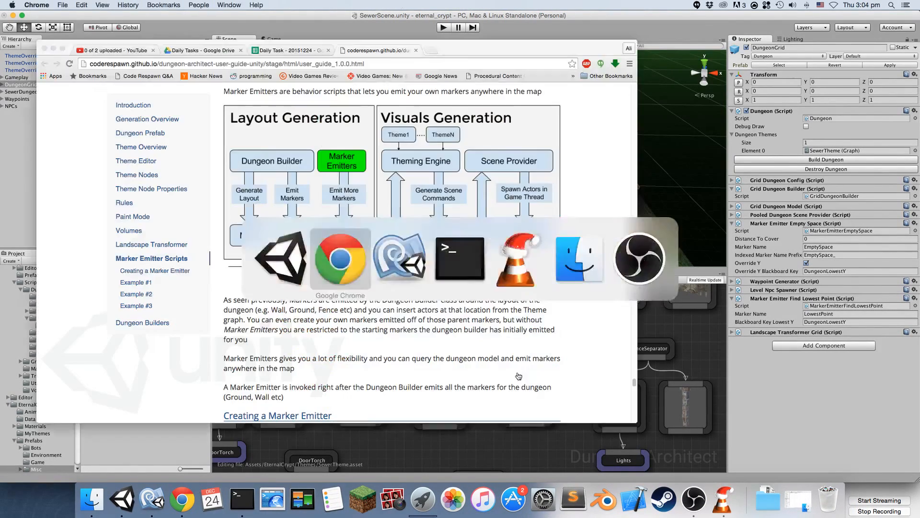
key(super+Tab)
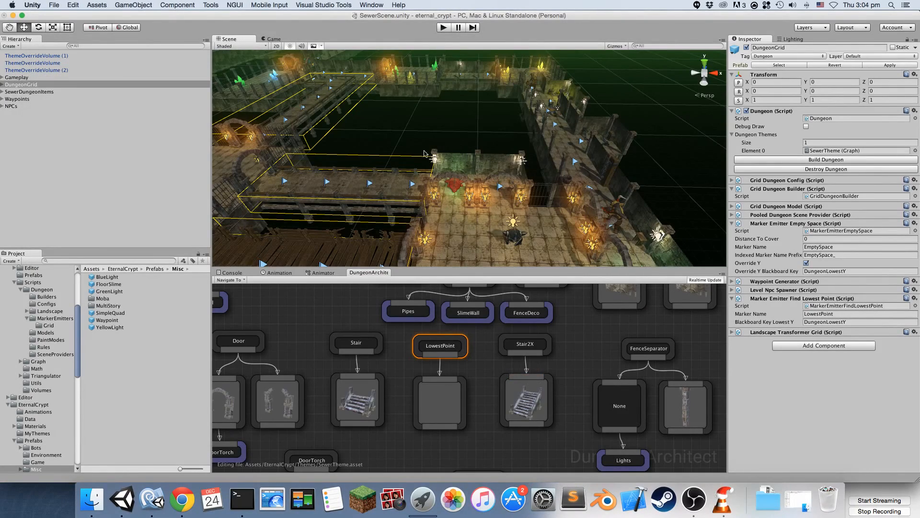